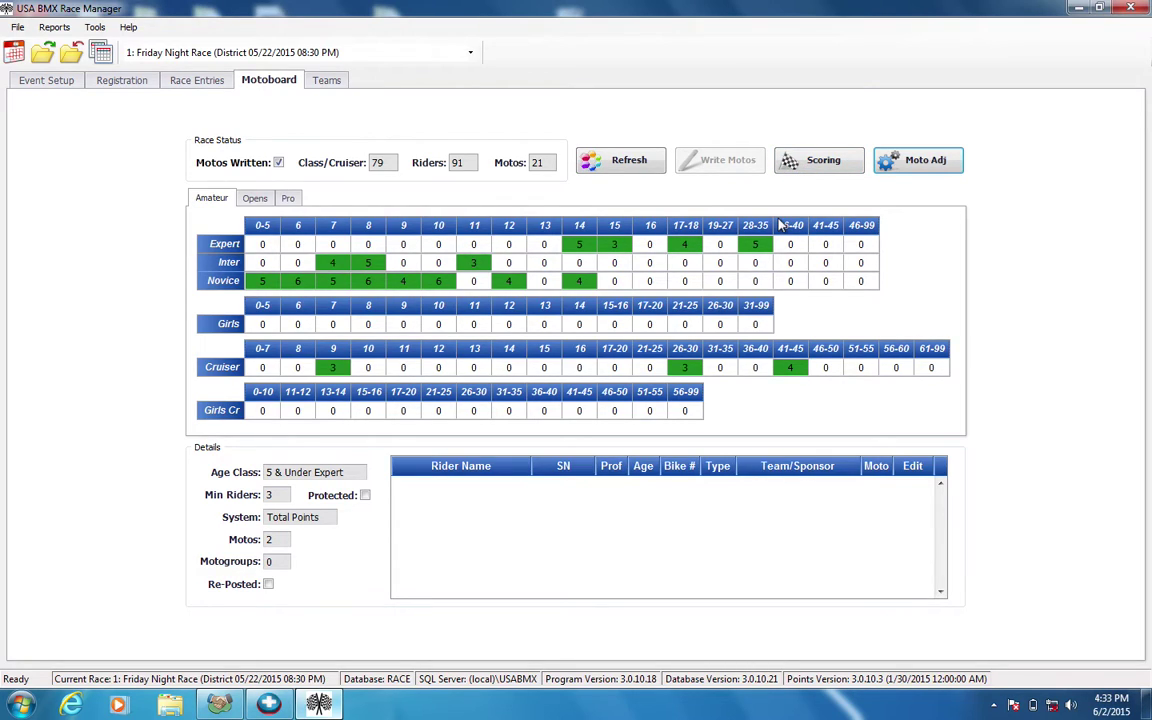
Request Moto Adjuster access and enter the race's access code.
click(897, 163)
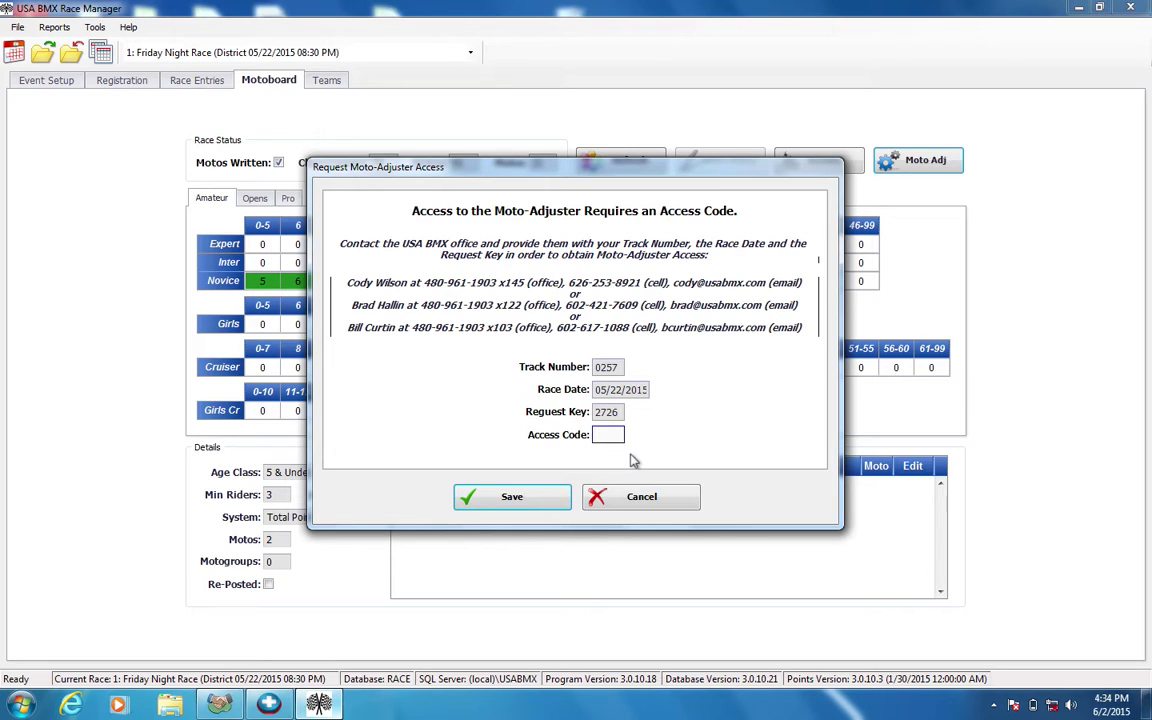
Submit the access code and review the age classes and rider counts in Riders On Motoboard.
click(512, 497)
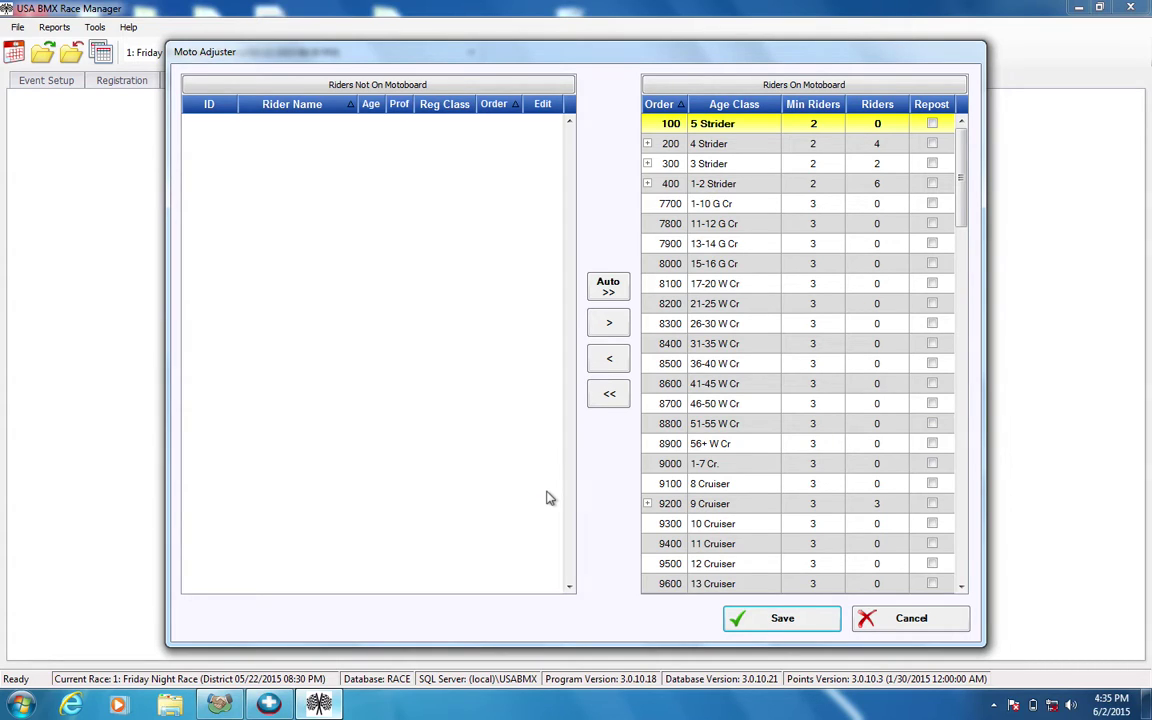
scroll(961, 222, down, 1)
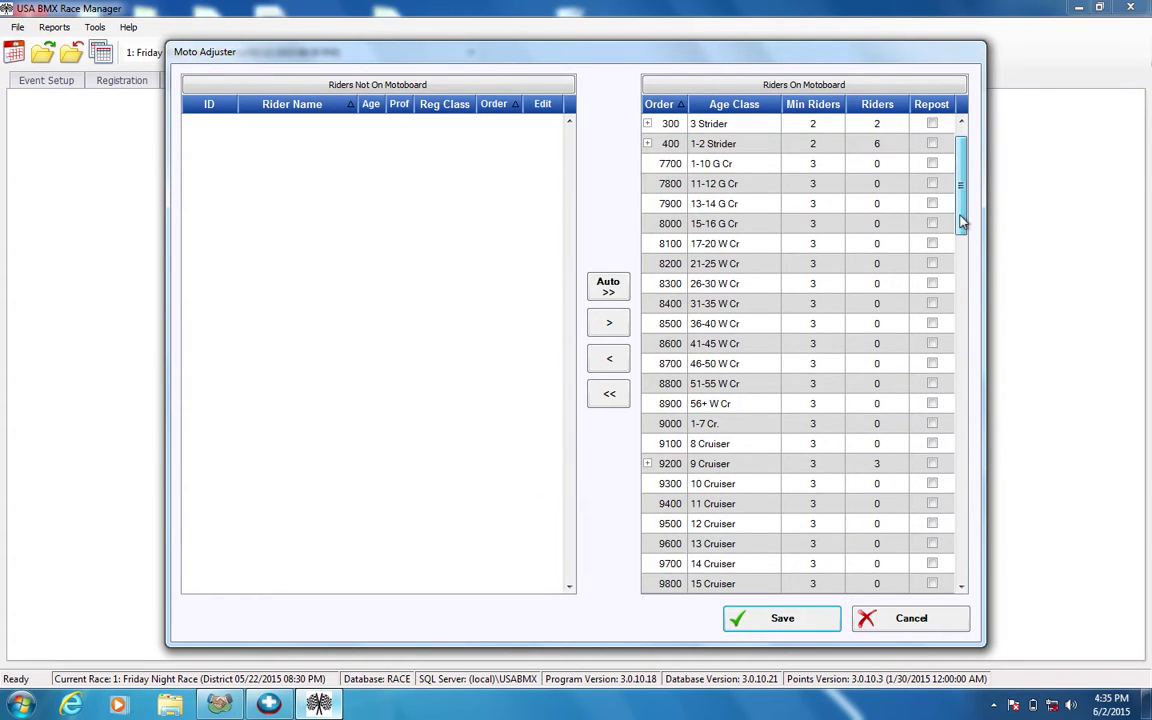
drag(961, 222, 961, 308)
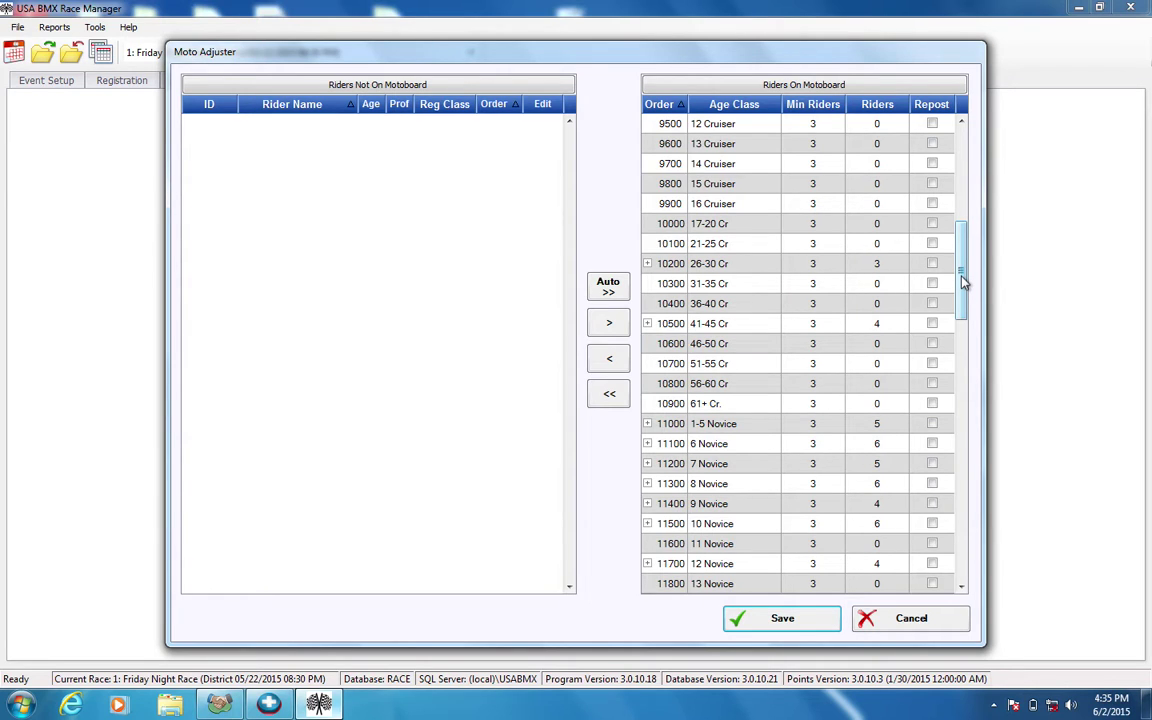
drag(962, 283, 947, 574)
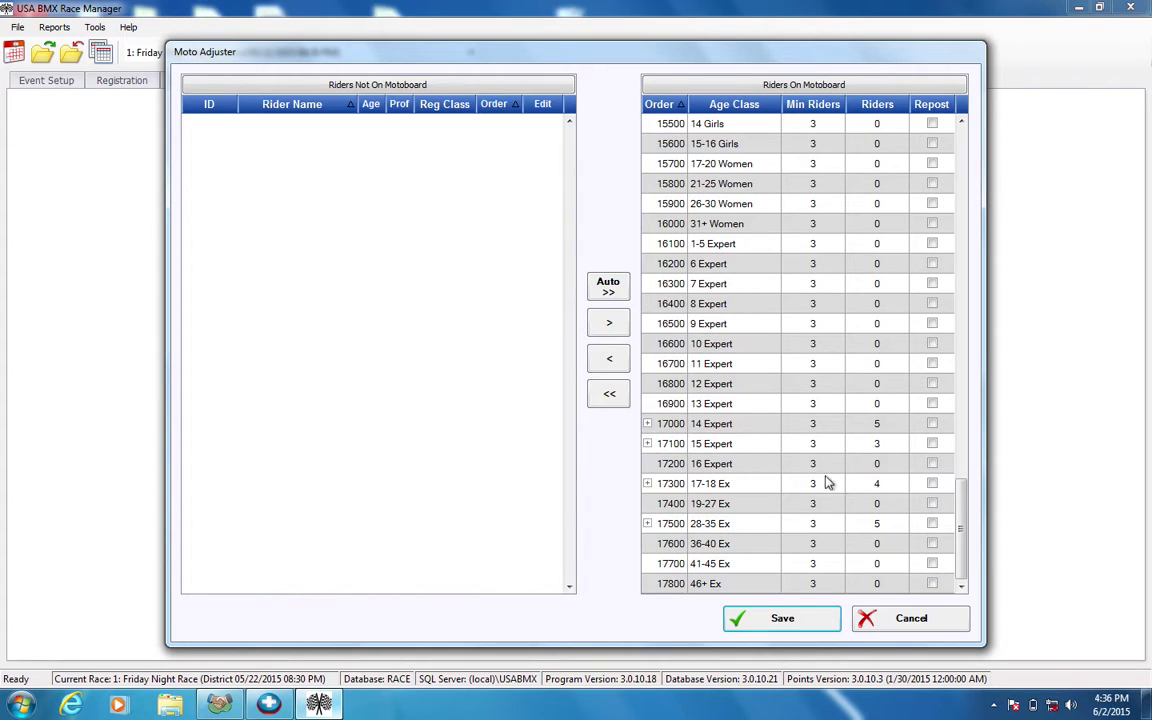
drag(967, 509, 960, 267)
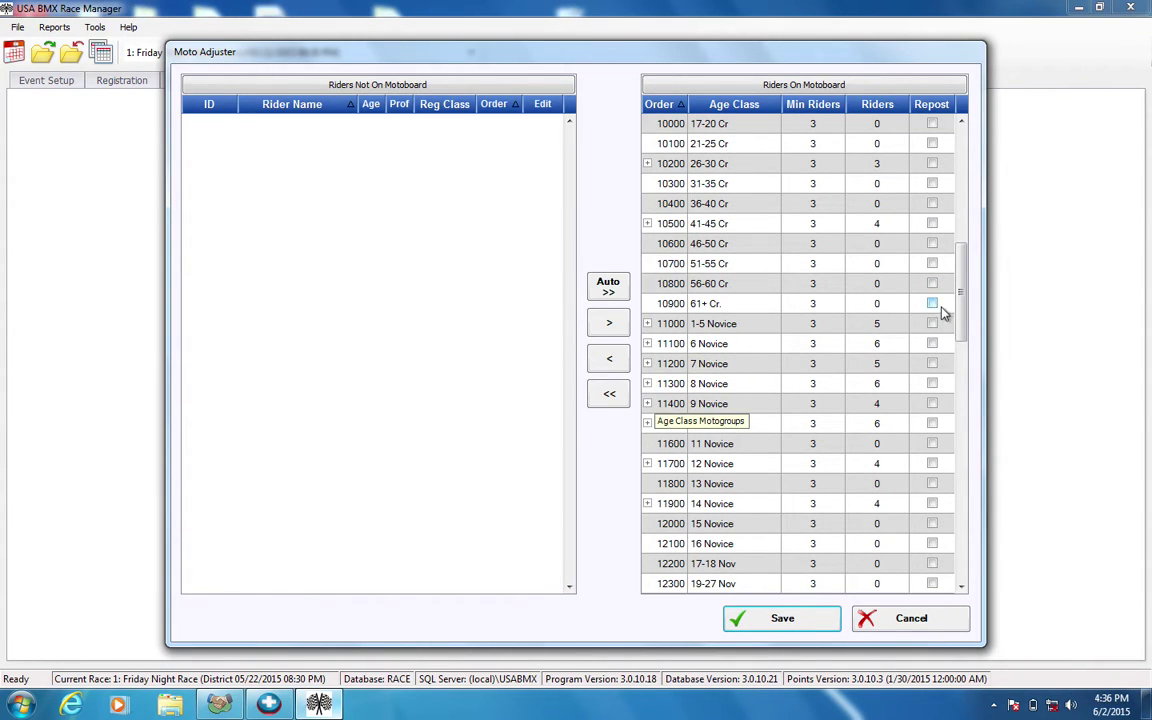
drag(960, 303, 960, 347)
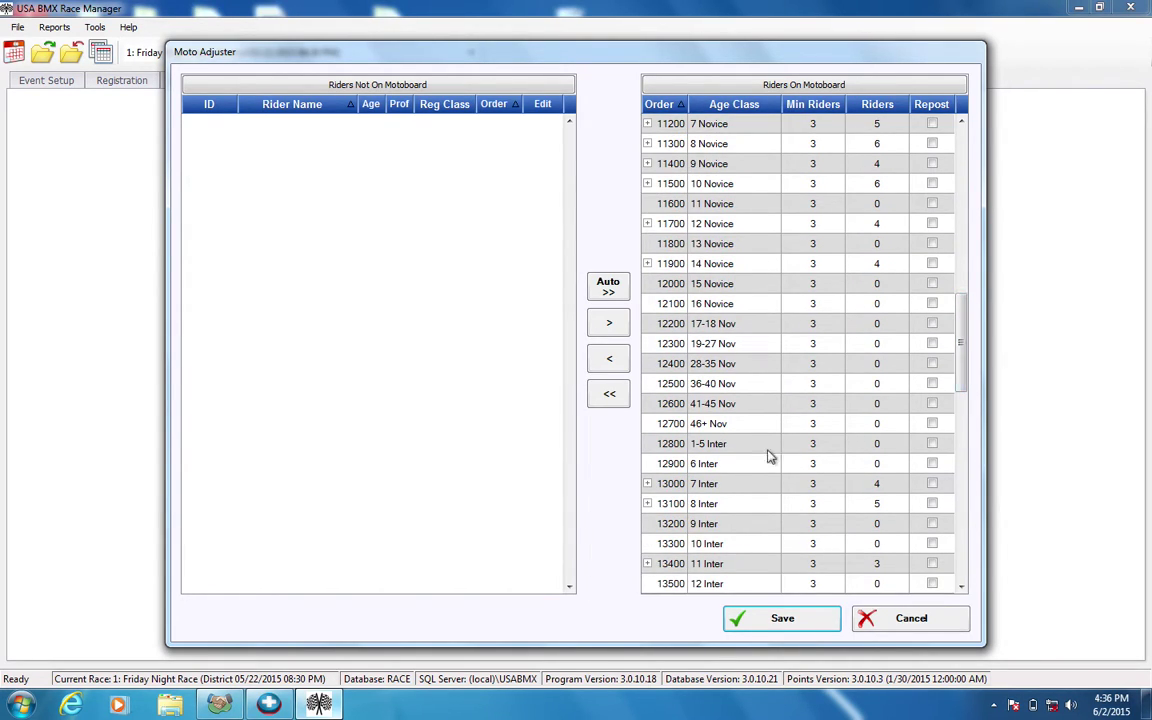
Expand 8 Inter and list the riders in its moto 16.
click(647, 505)
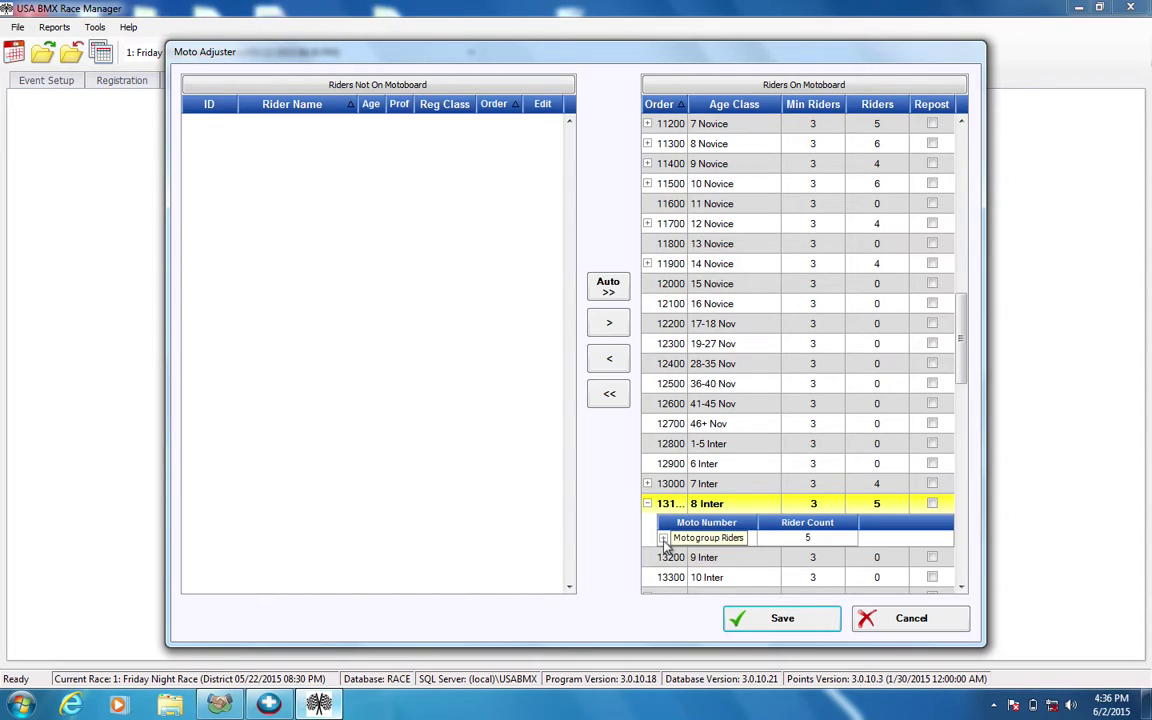
click(663, 539)
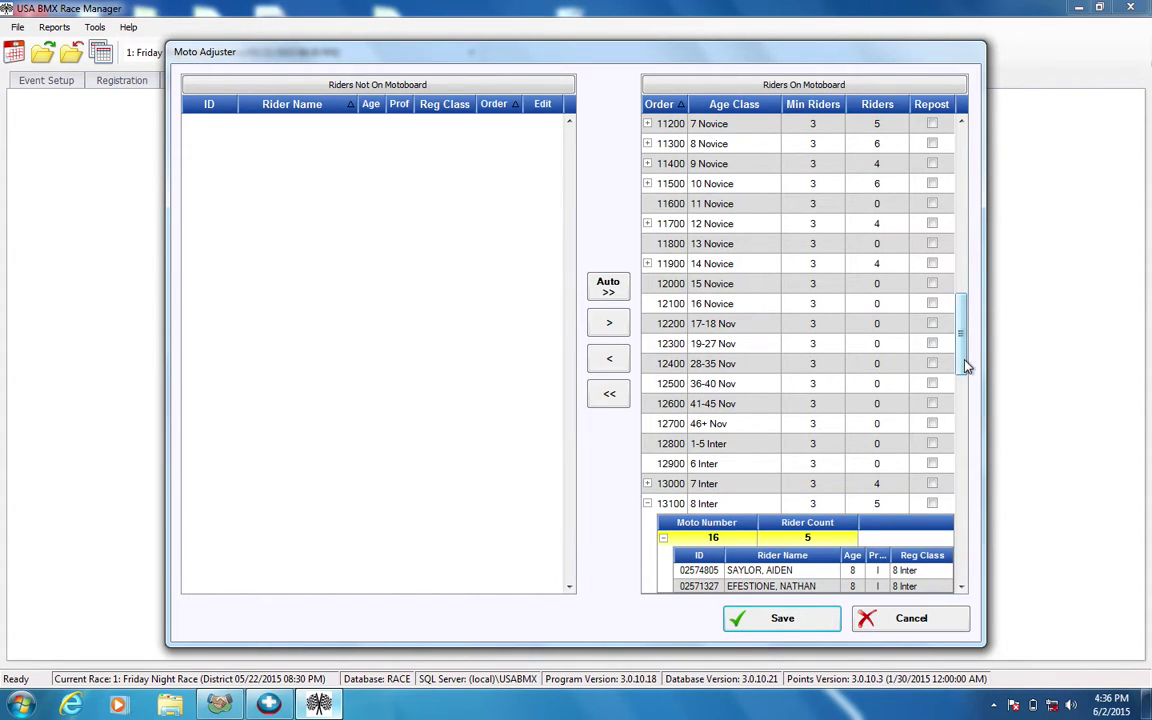
drag(965, 362, 964, 393)
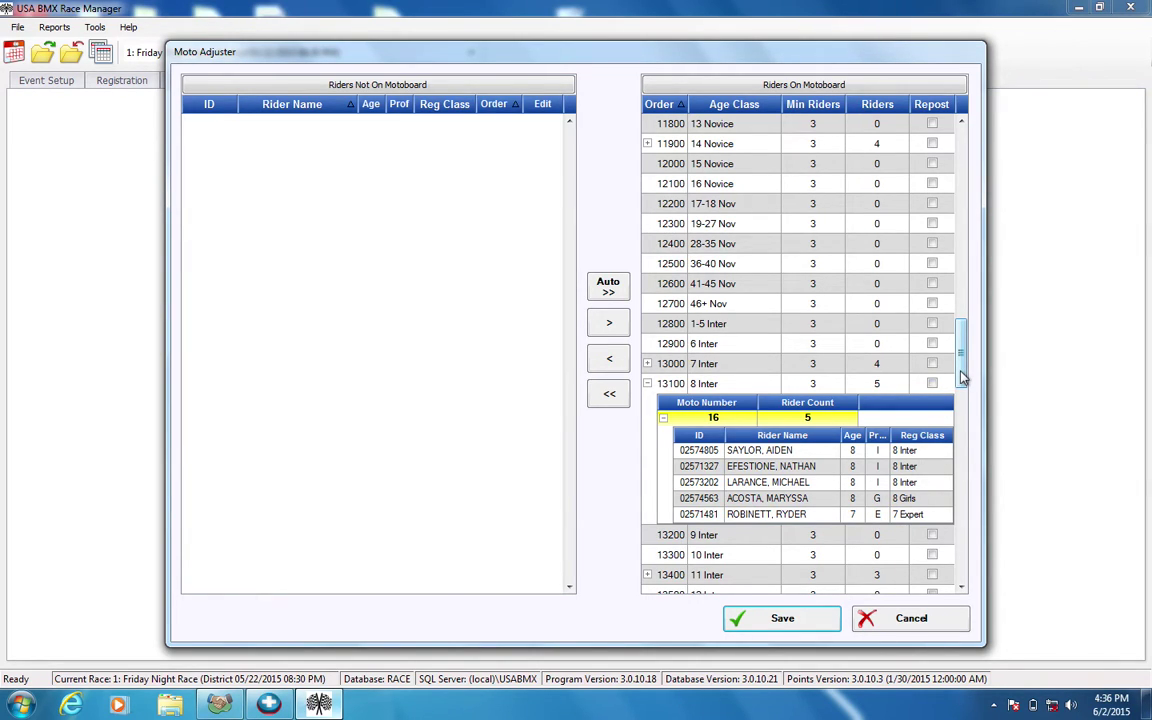
drag(961, 377, 962, 329)
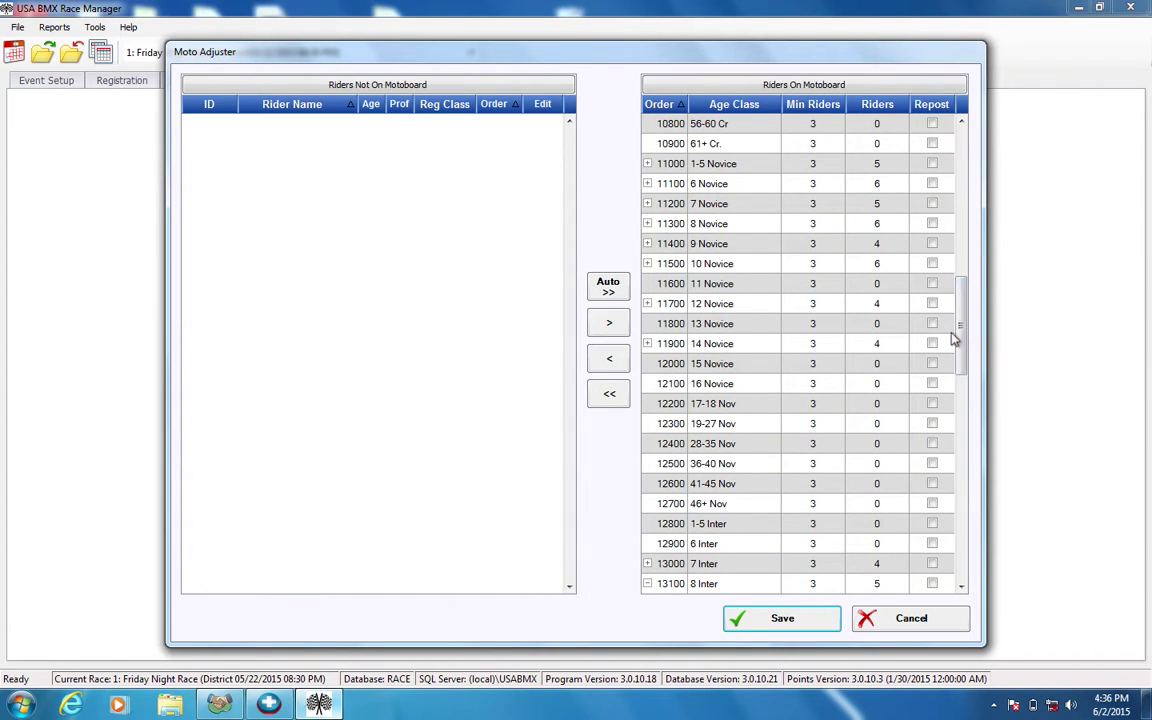
Expand 8 Novice moto 10, pick one of its six riders, and move them off the motoboard.
click(647, 223)
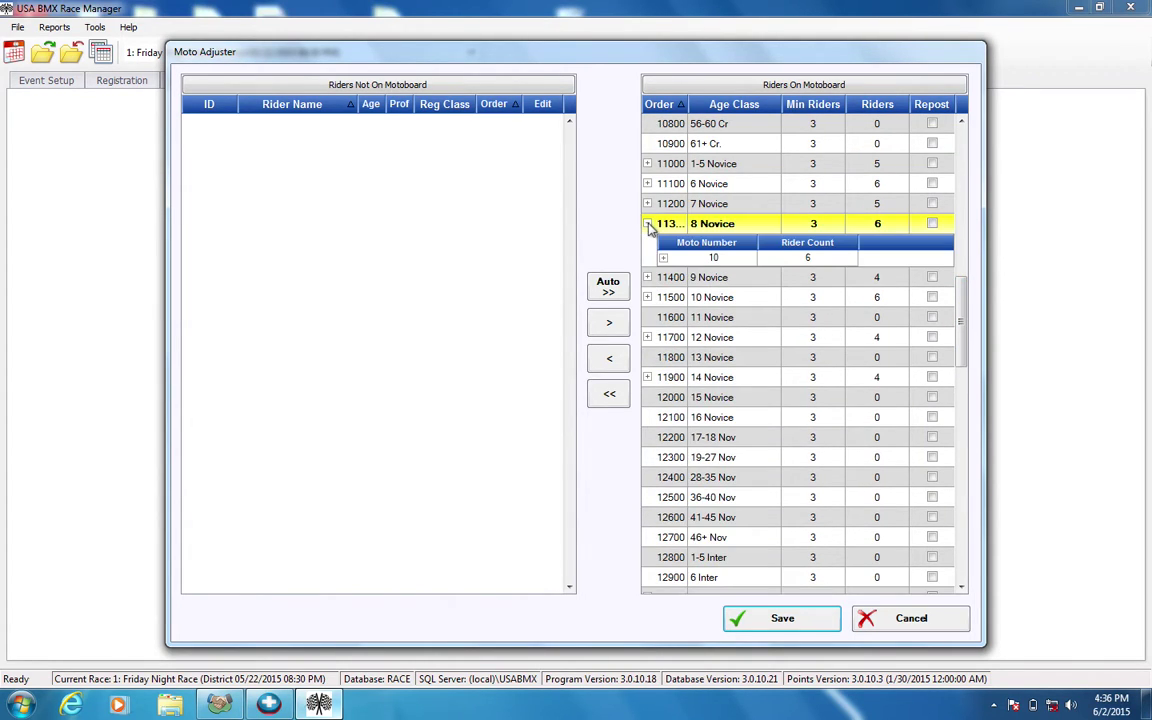
click(662, 258)
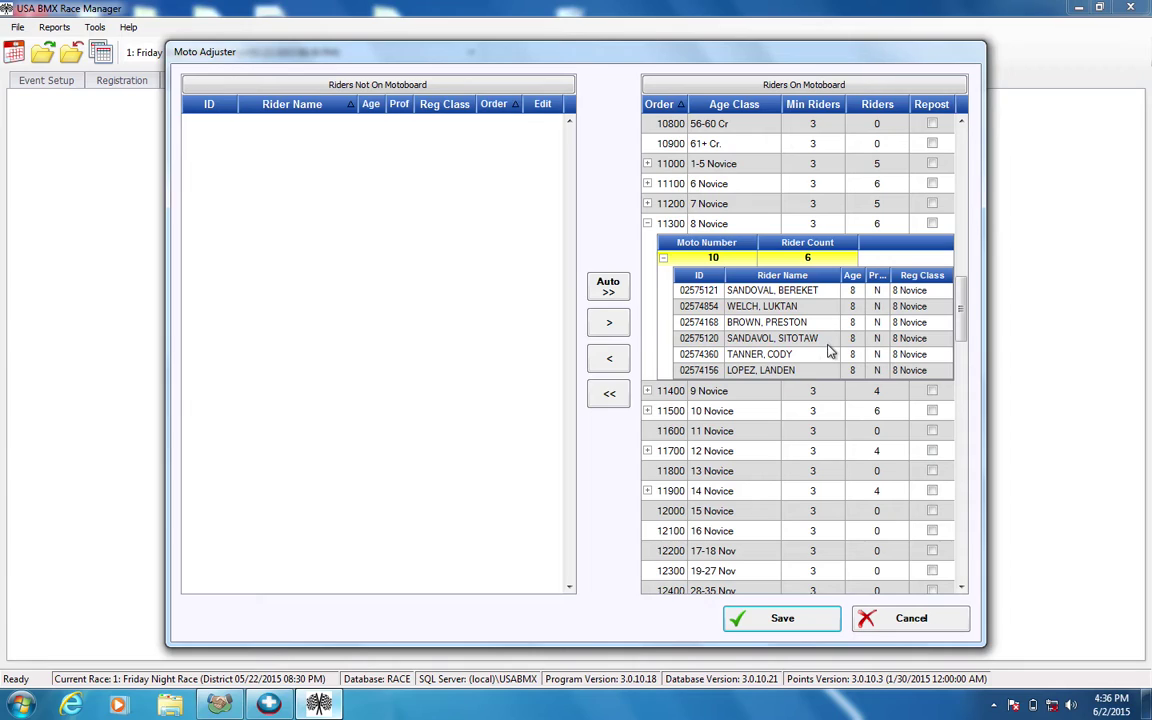
click(868, 323)
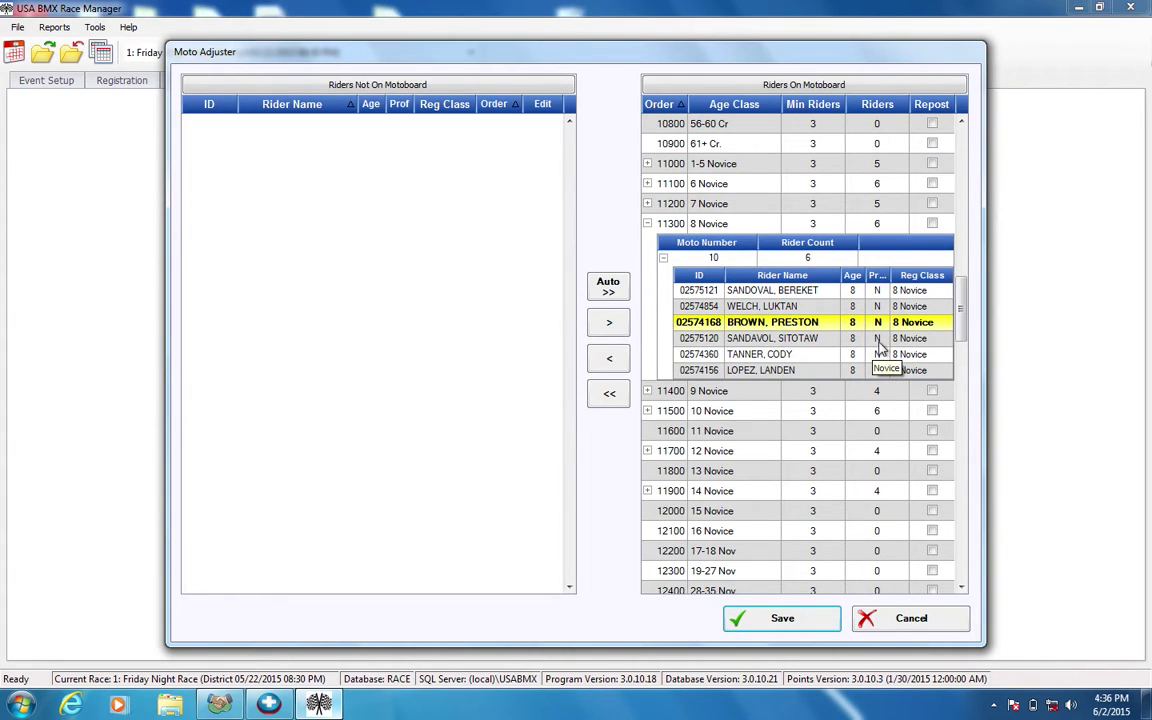
click(878, 340)
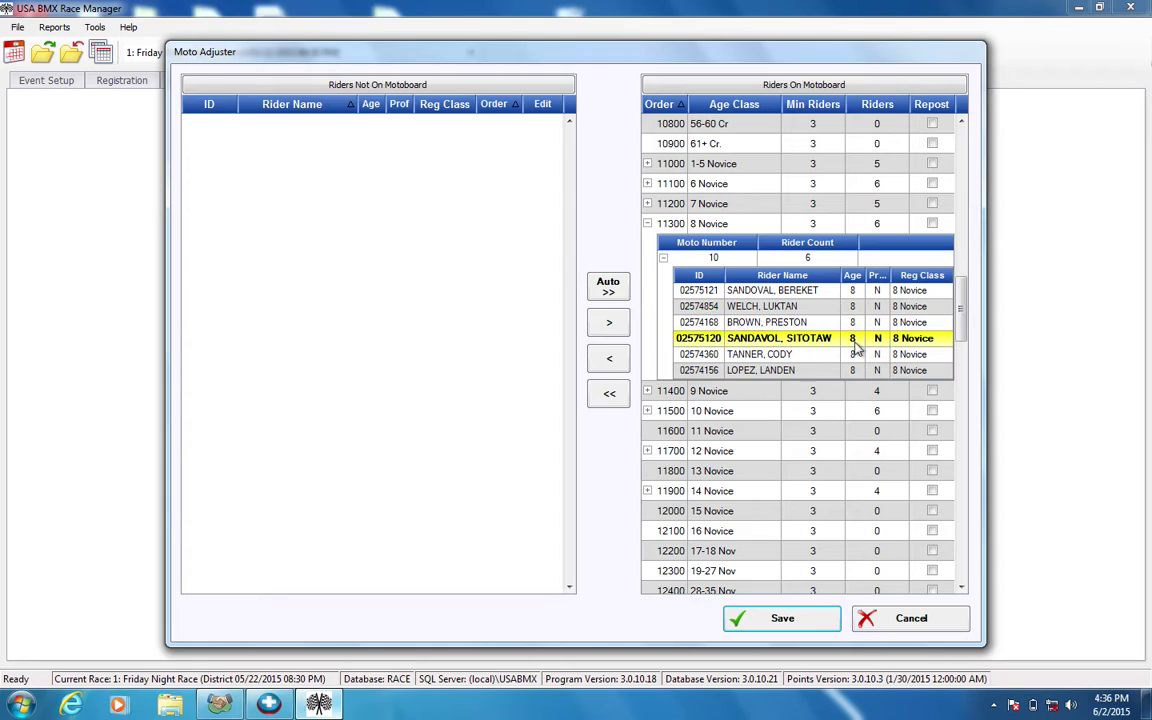
click(787, 372)
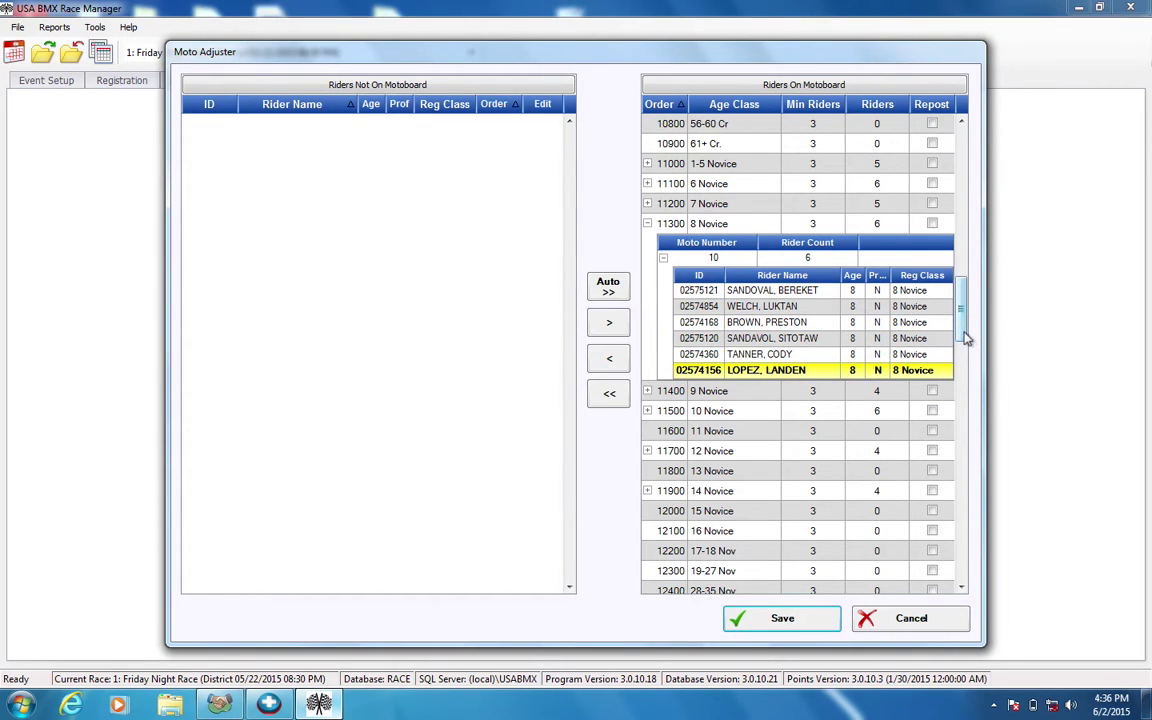
scroll(966, 338, down, 1)
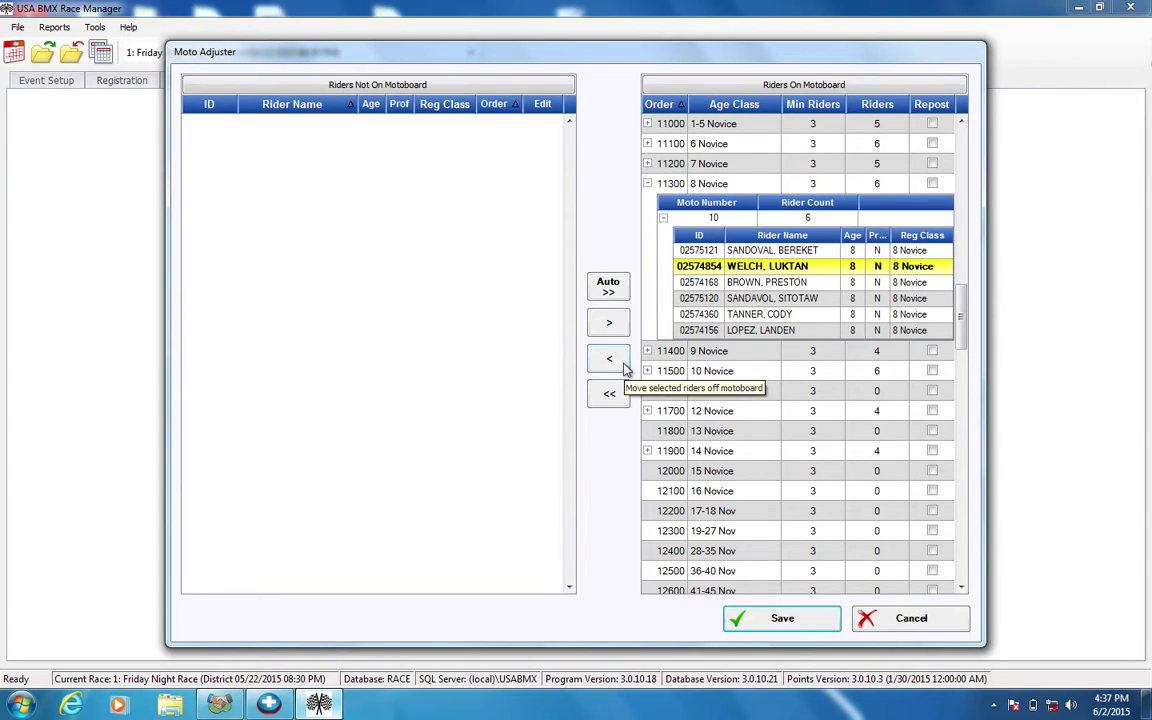
click(622, 367)
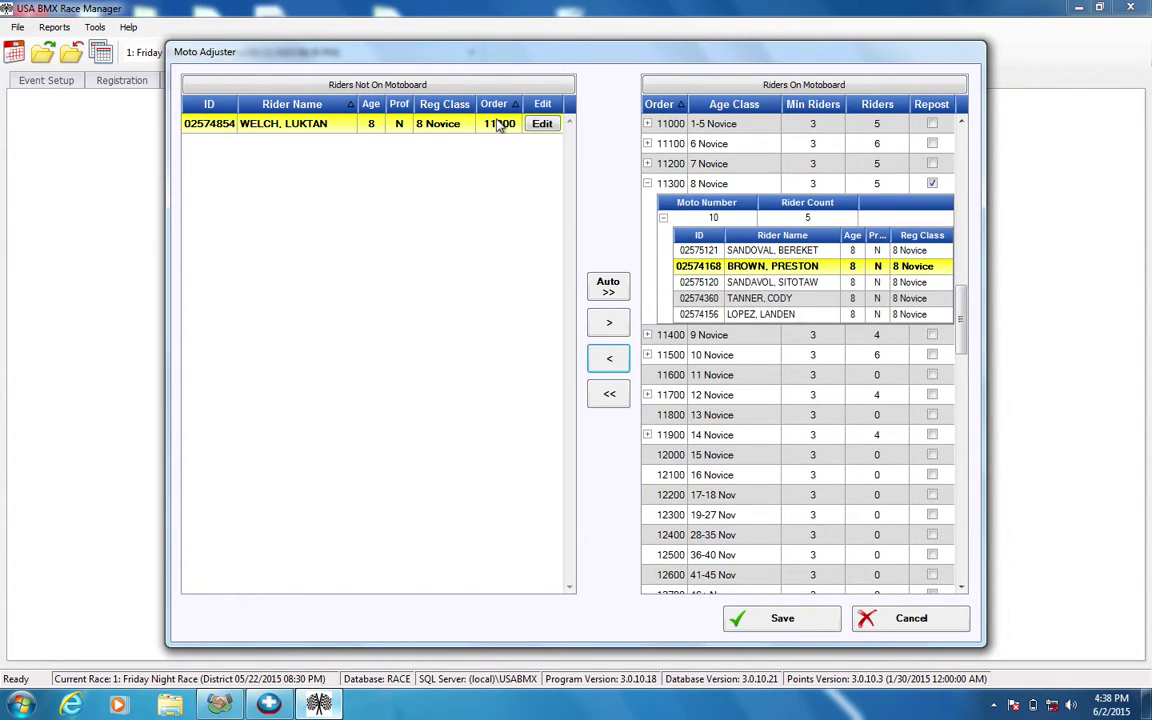
Select the removed 8 Novice rider and bring up the Edit Rider Age/Proficiency dialog.
click(403, 118)
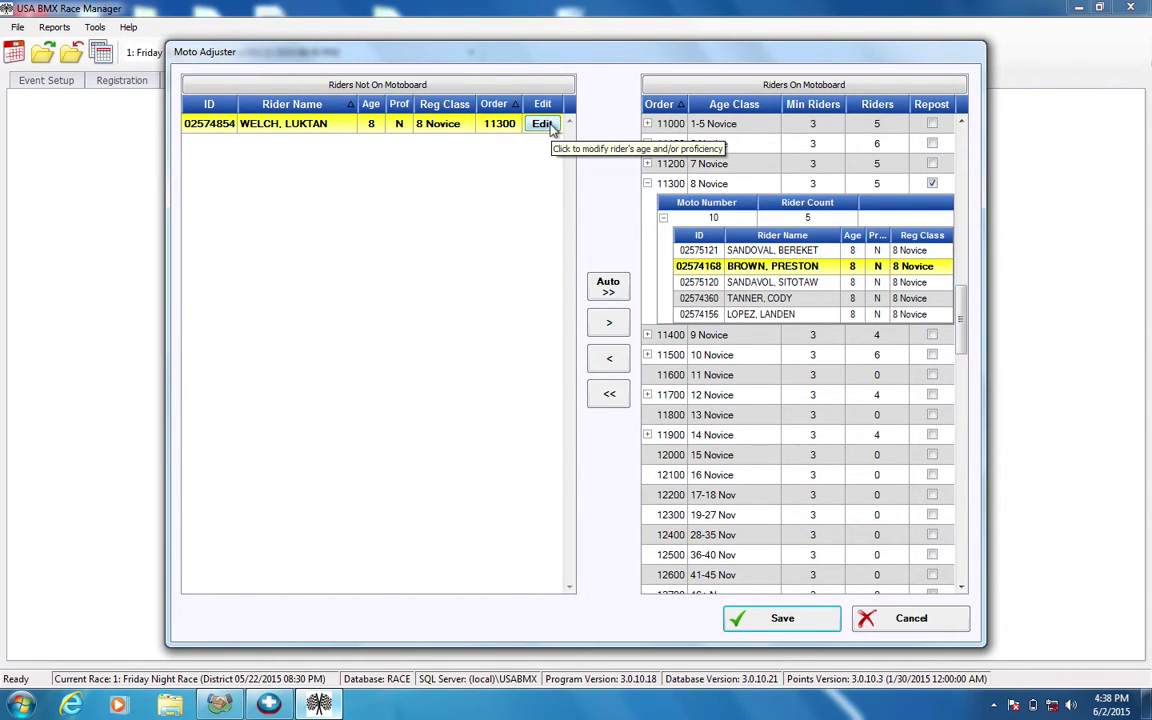
click(552, 126)
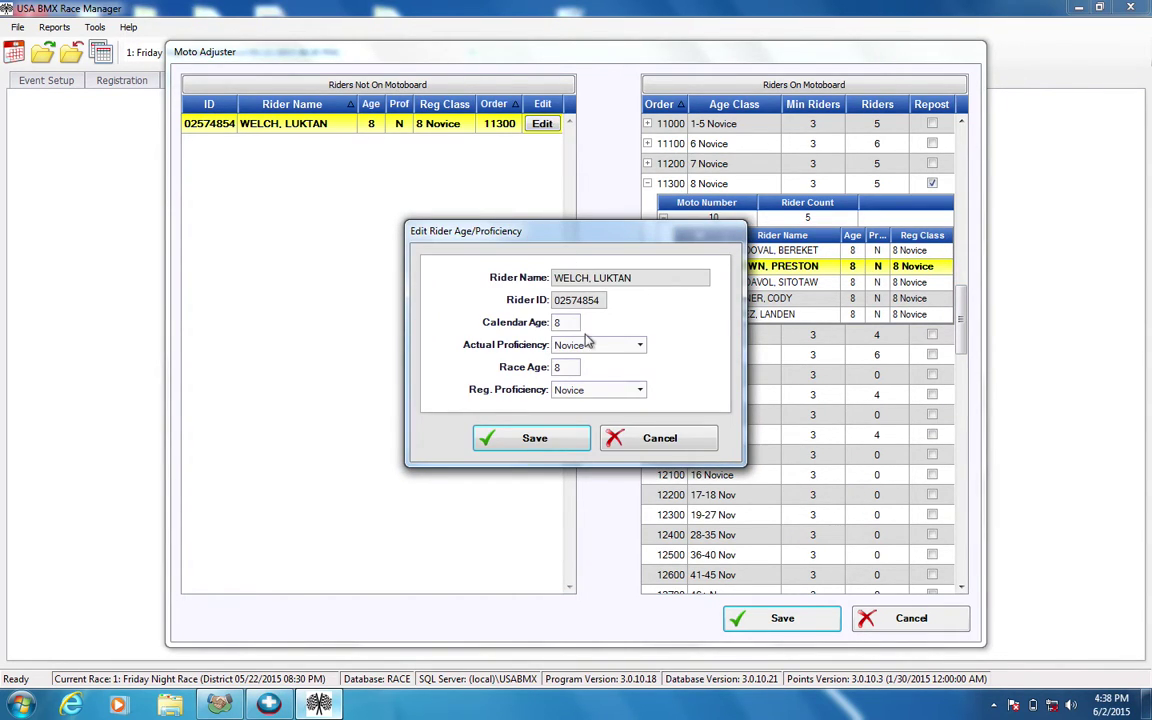
Change the rider's actual and registered proficiency from Novice to Inter and save.
click(630, 345)
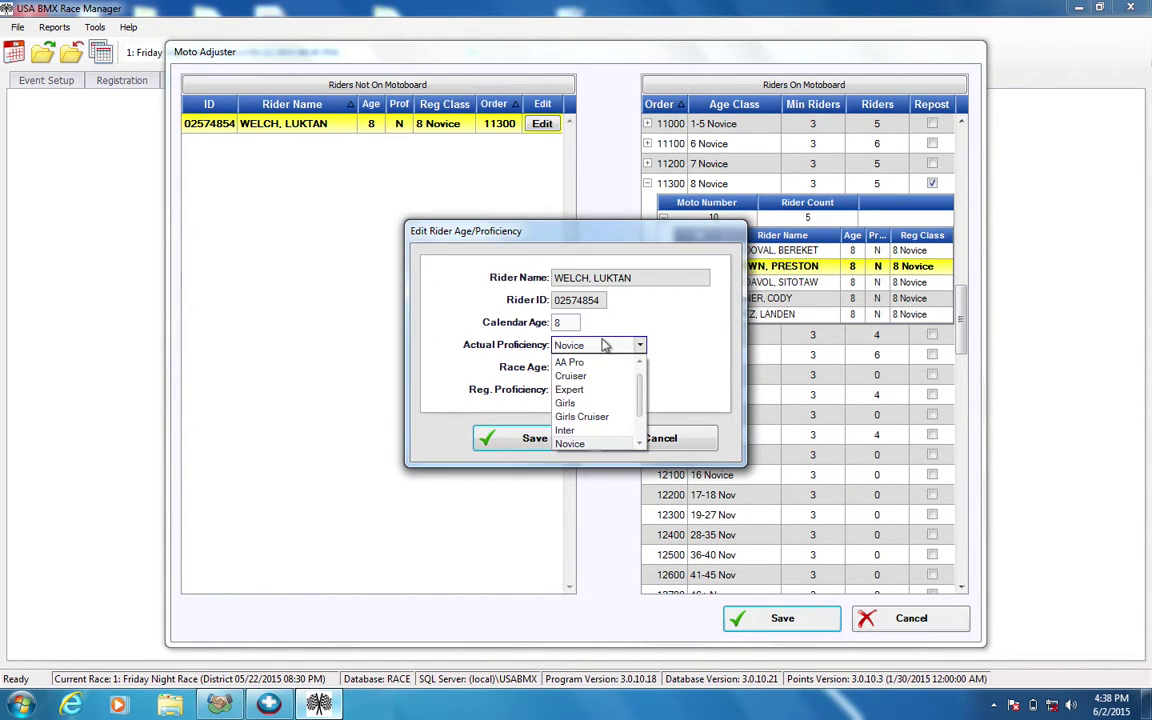
click(566, 430)
click(594, 390)
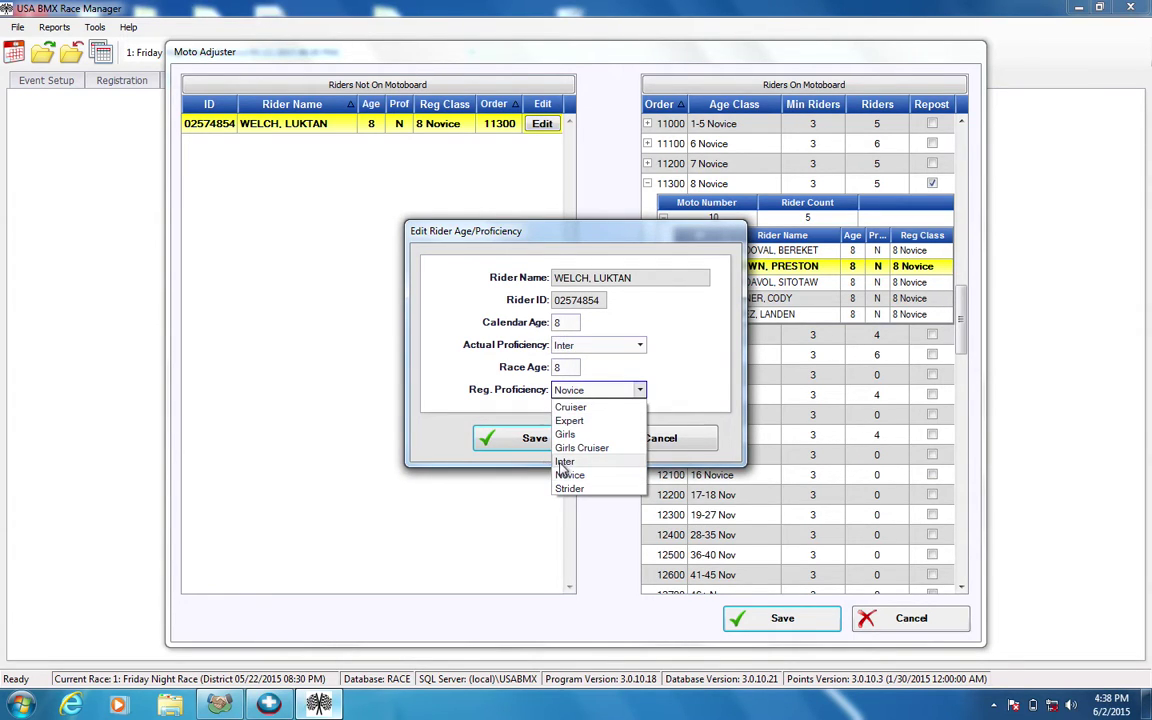
click(566, 462)
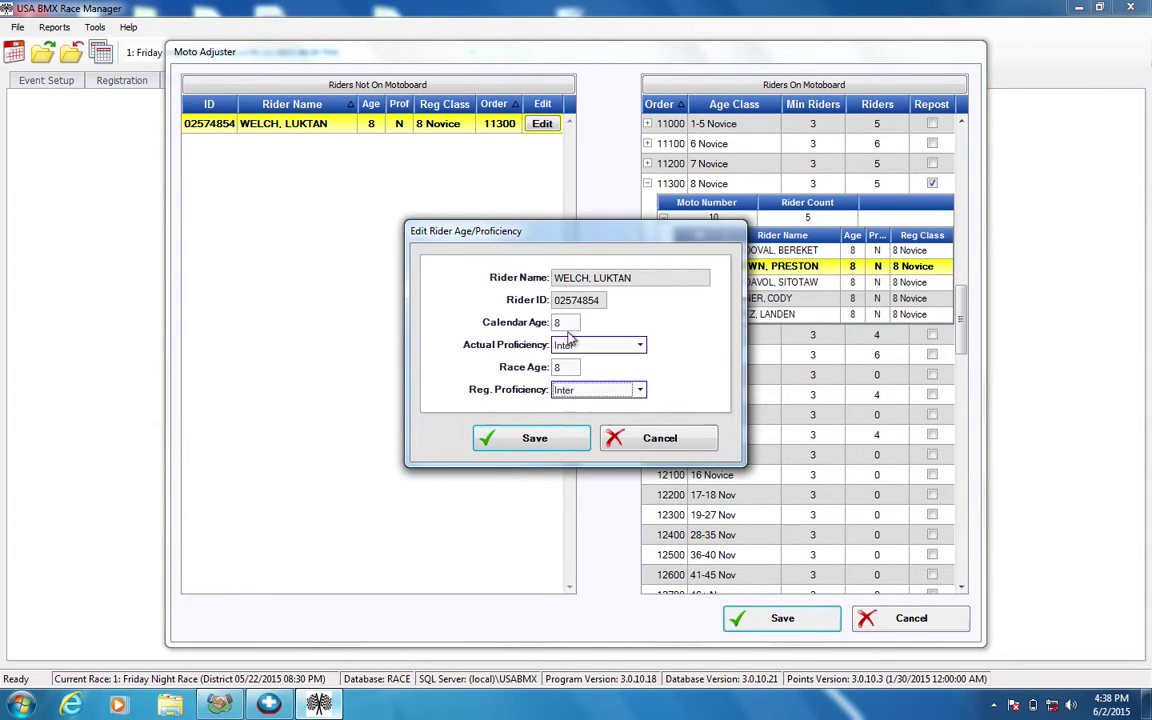
click(561, 441)
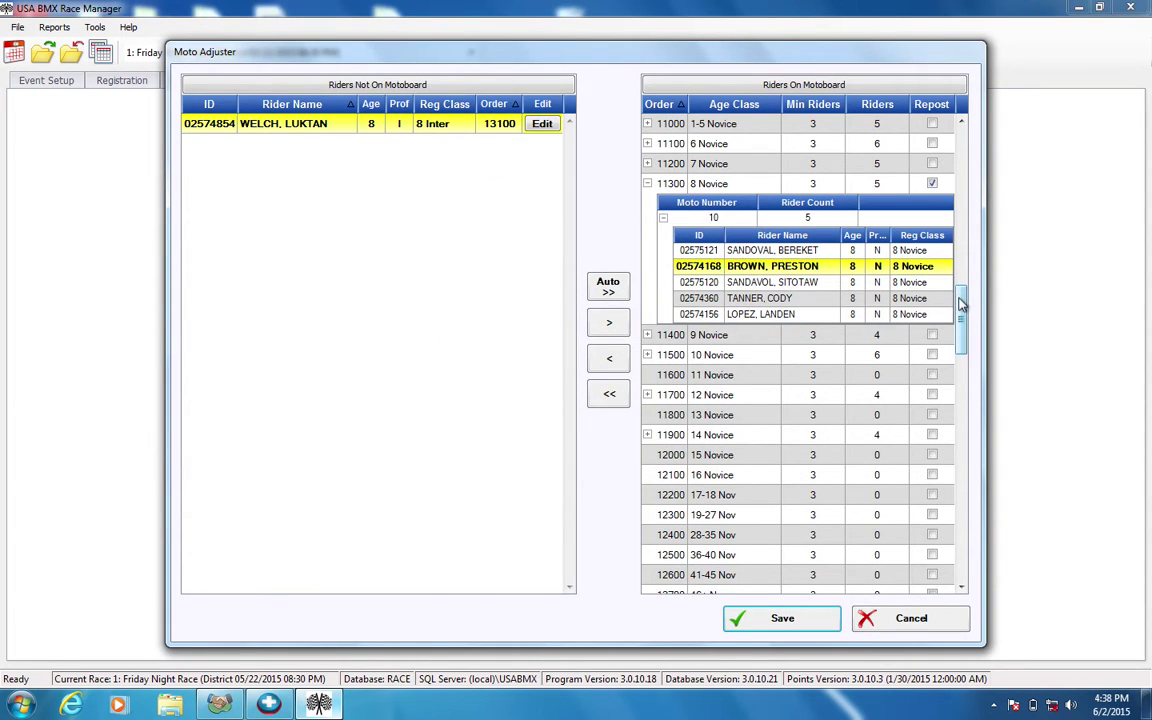
drag(960, 303, 960, 374)
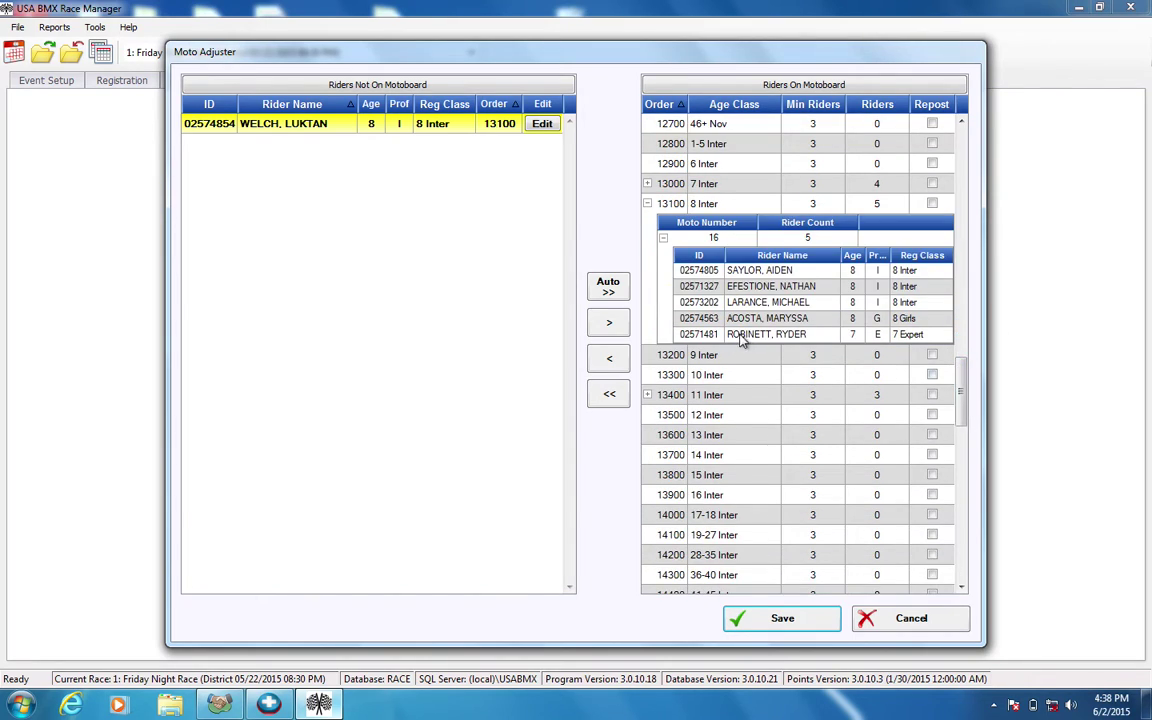
click(717, 357)
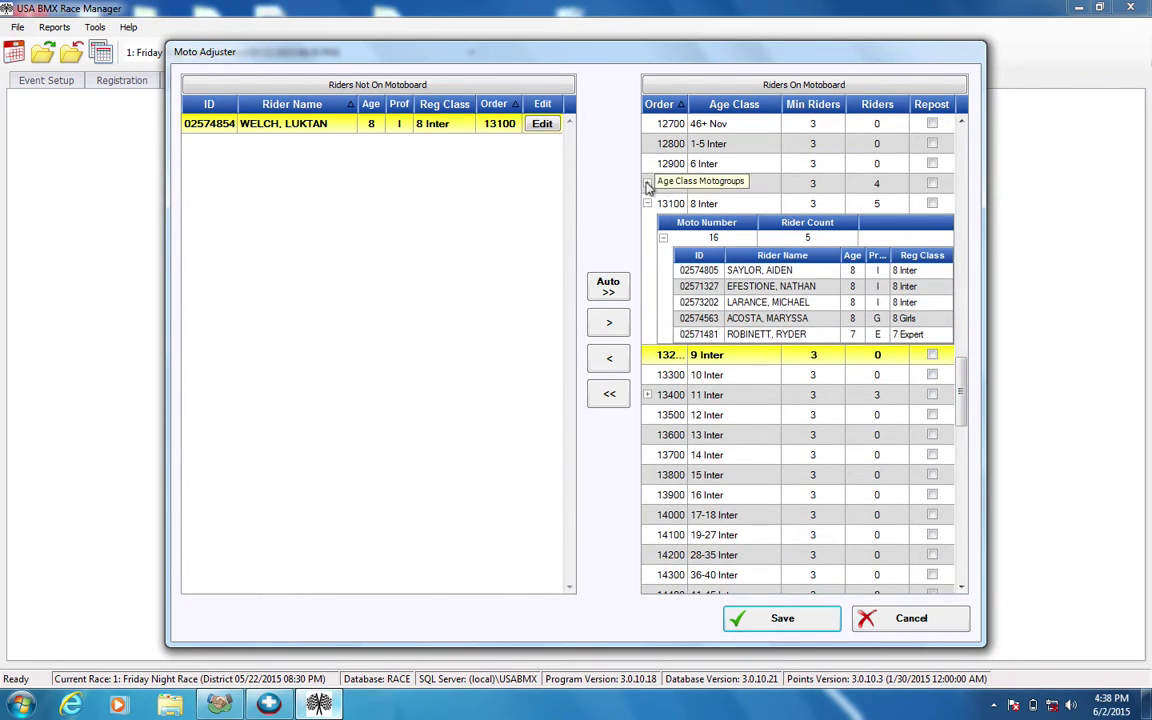
click(647, 184)
click(663, 217)
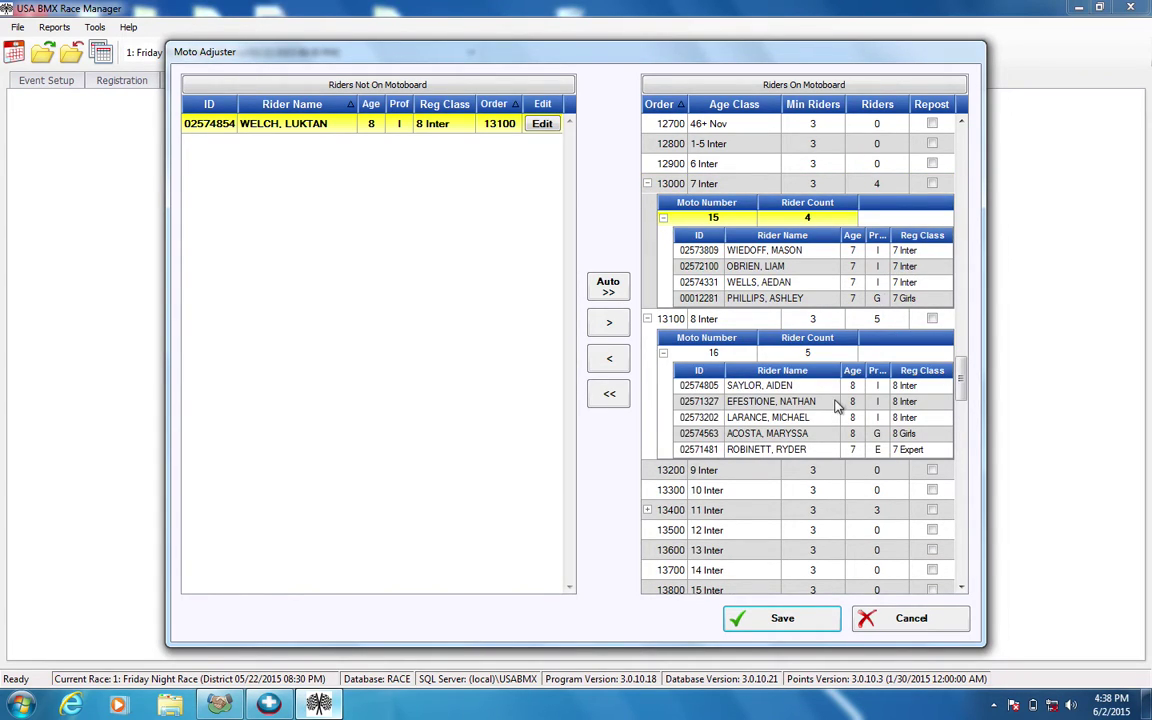
click(836, 403)
click(835, 418)
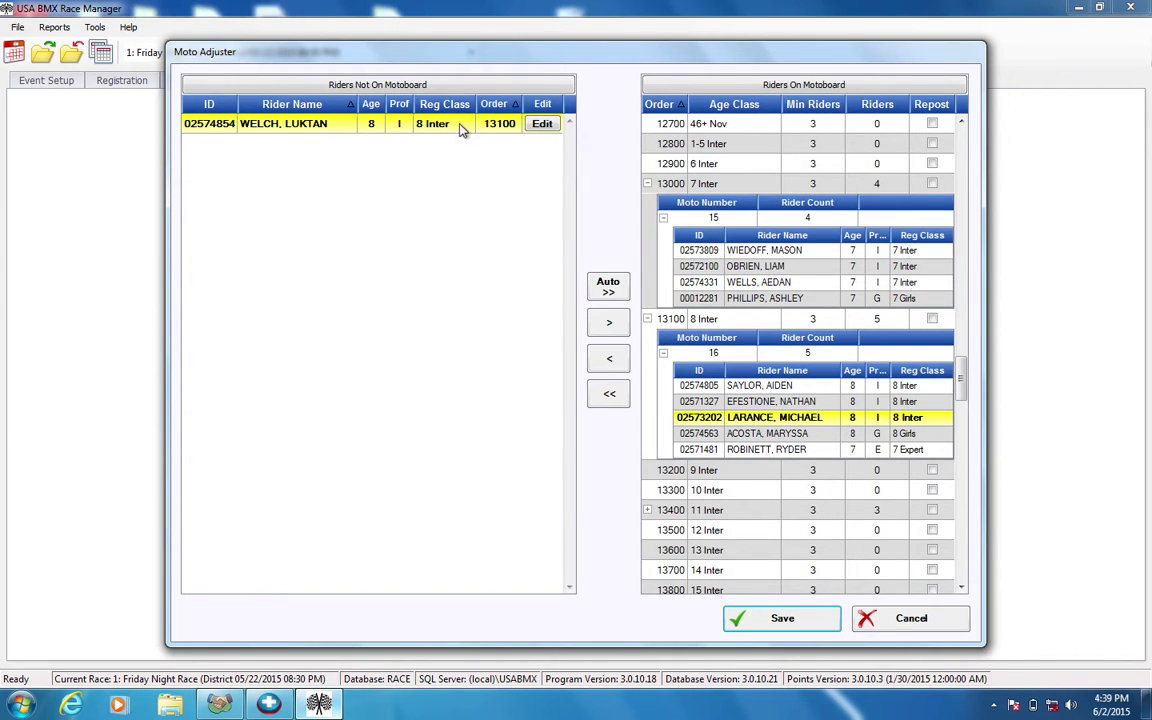
click(733, 401)
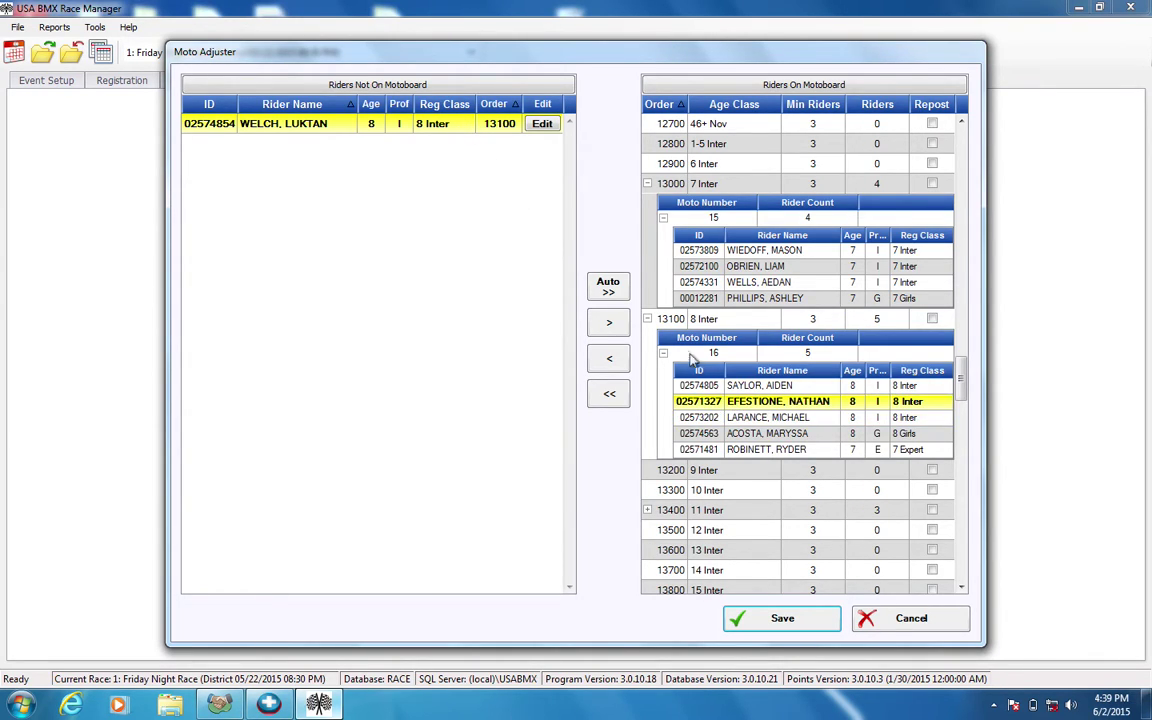
click(648, 184)
click(657, 208)
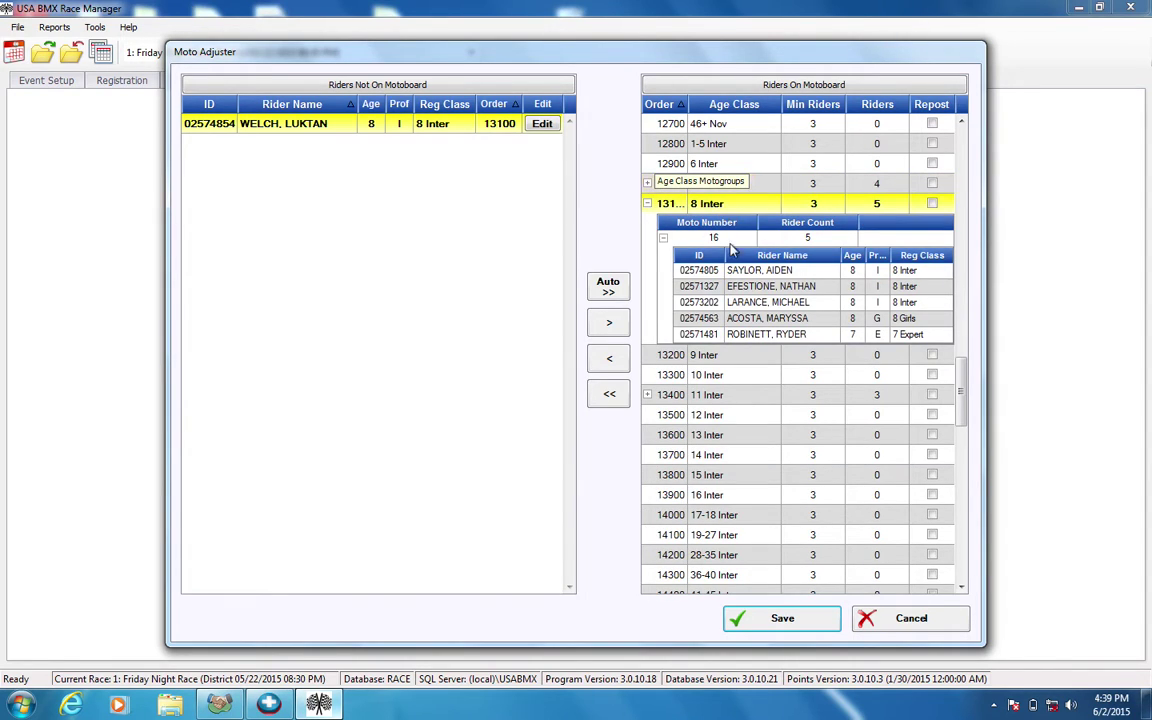
click(676, 286)
click(791, 318)
click(740, 286)
click(745, 318)
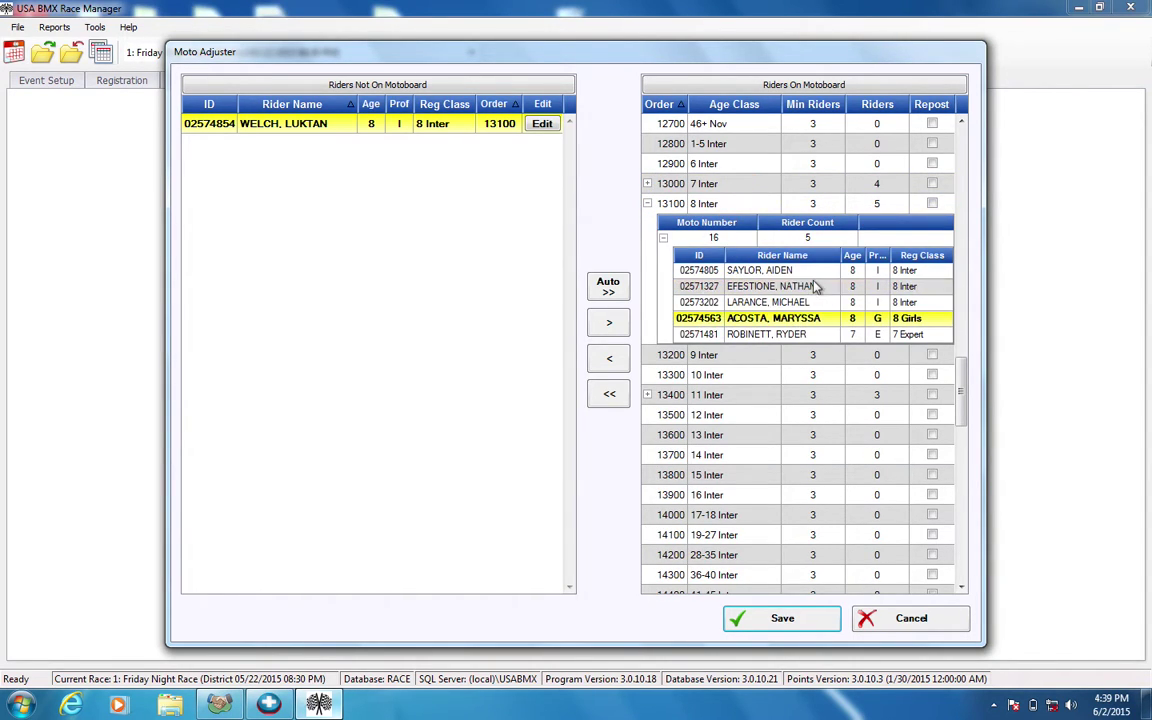
click(740, 302)
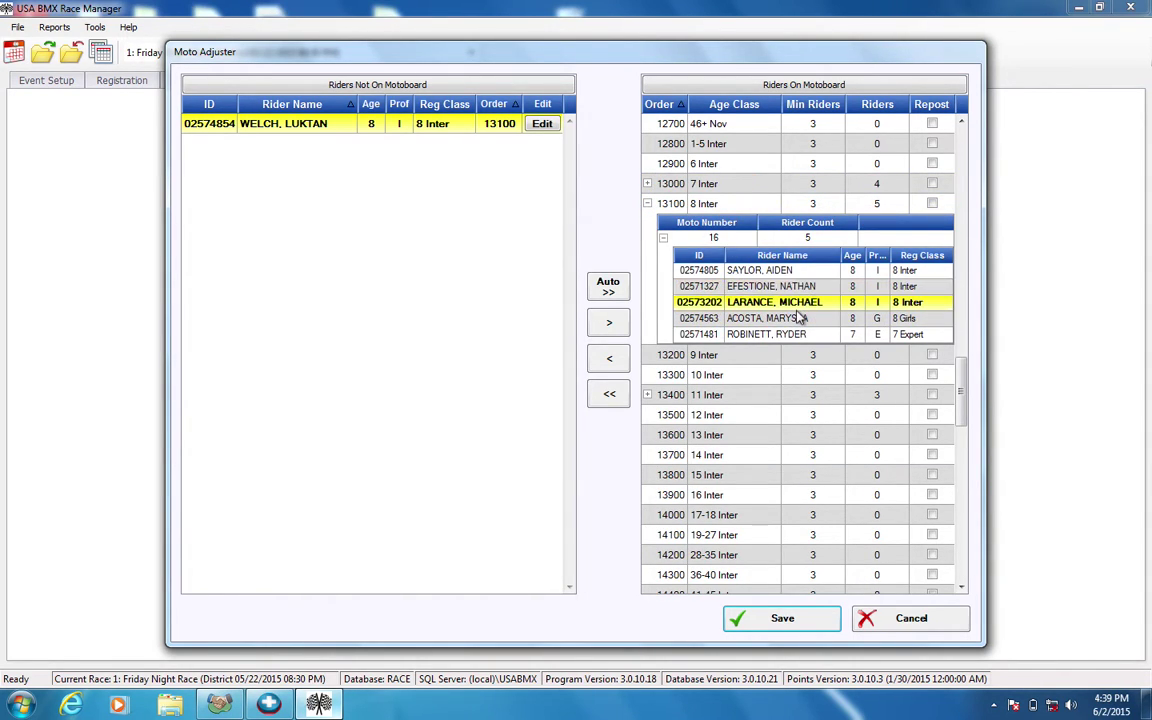
click(625, 330)
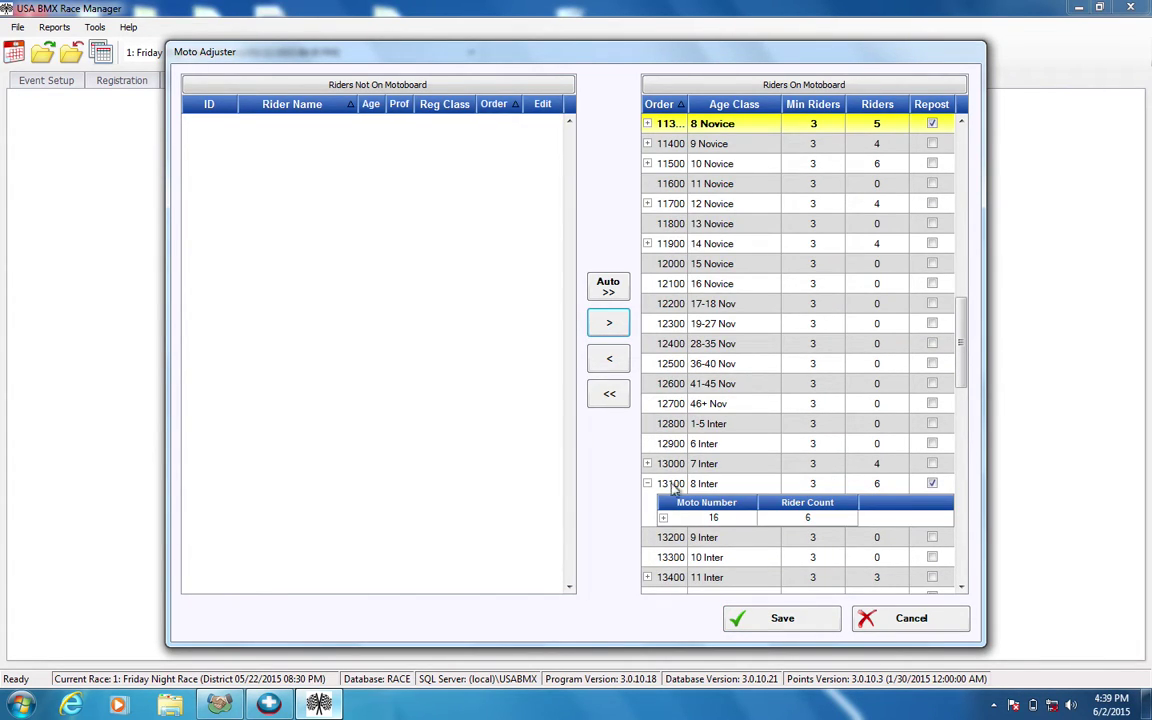
Verify 8 Inter moto 16 now lists six riders including the added one, then collapse 8 Inter.
click(663, 517)
click(663, 517)
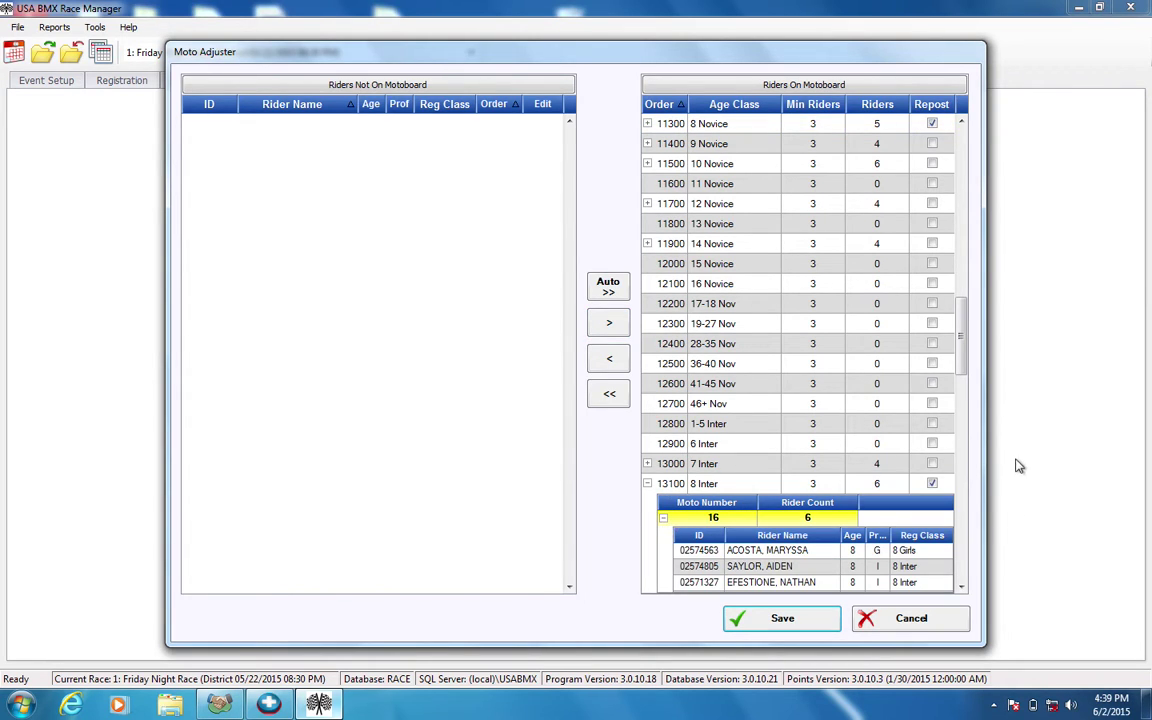
scroll(960, 380, down, 3)
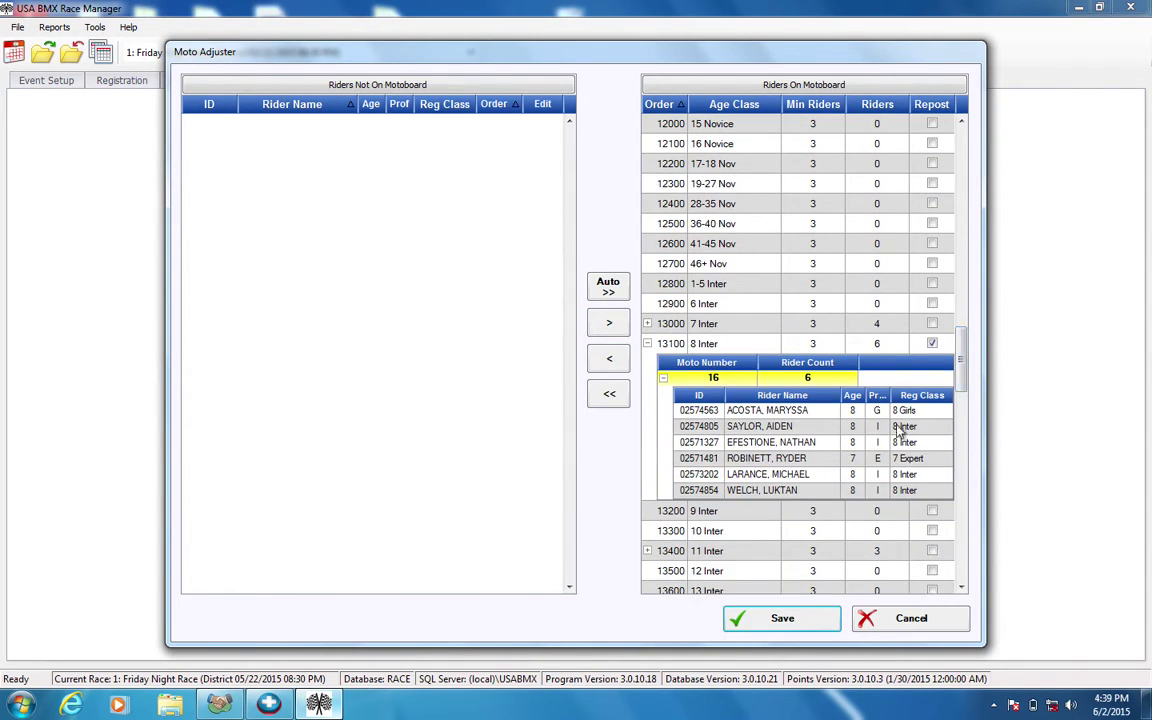
click(900, 428)
click(870, 442)
click(868, 474)
click(866, 490)
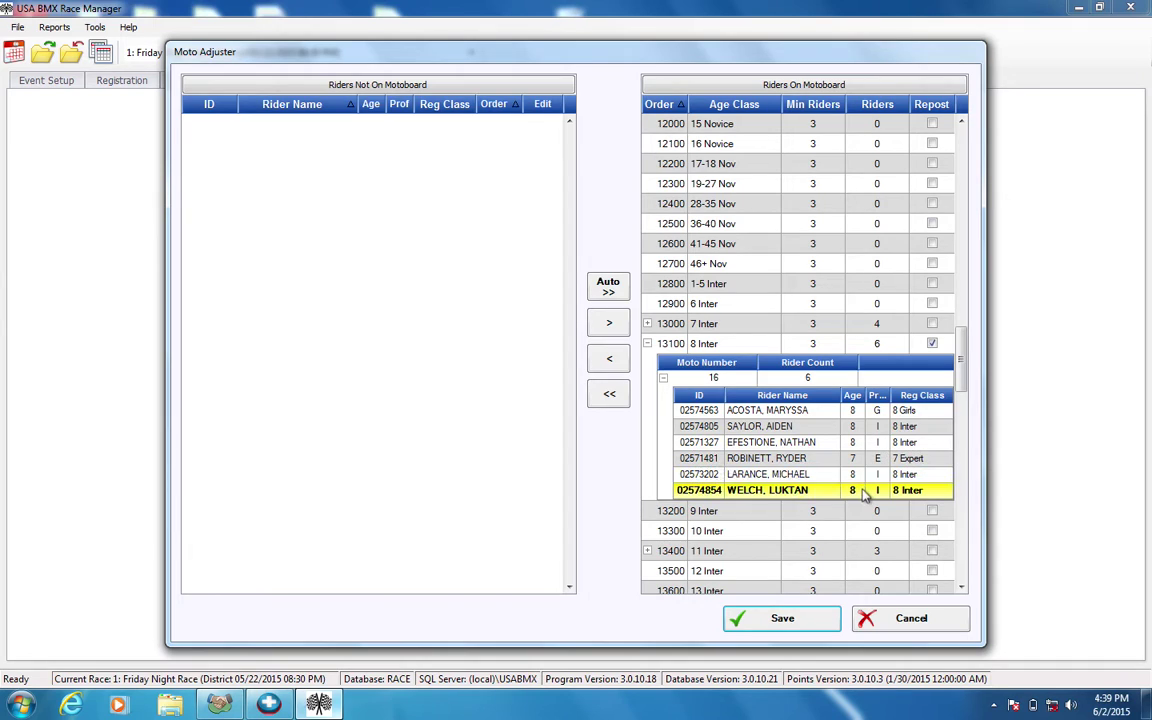
click(864, 458)
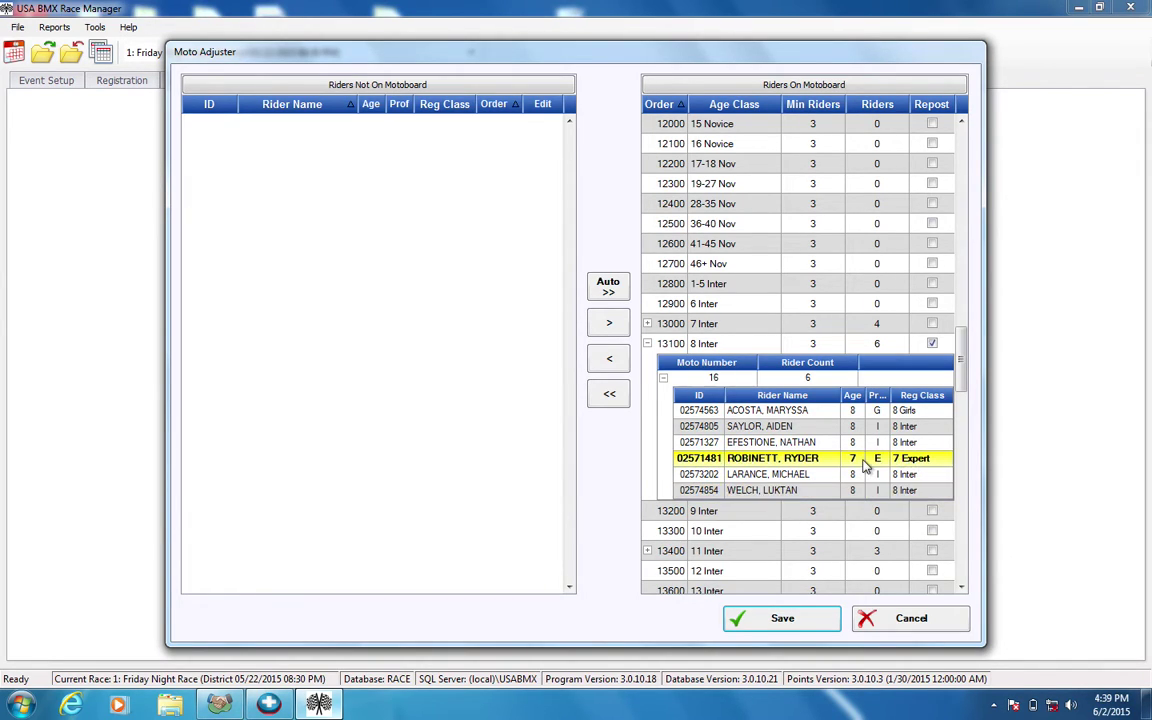
click(780, 411)
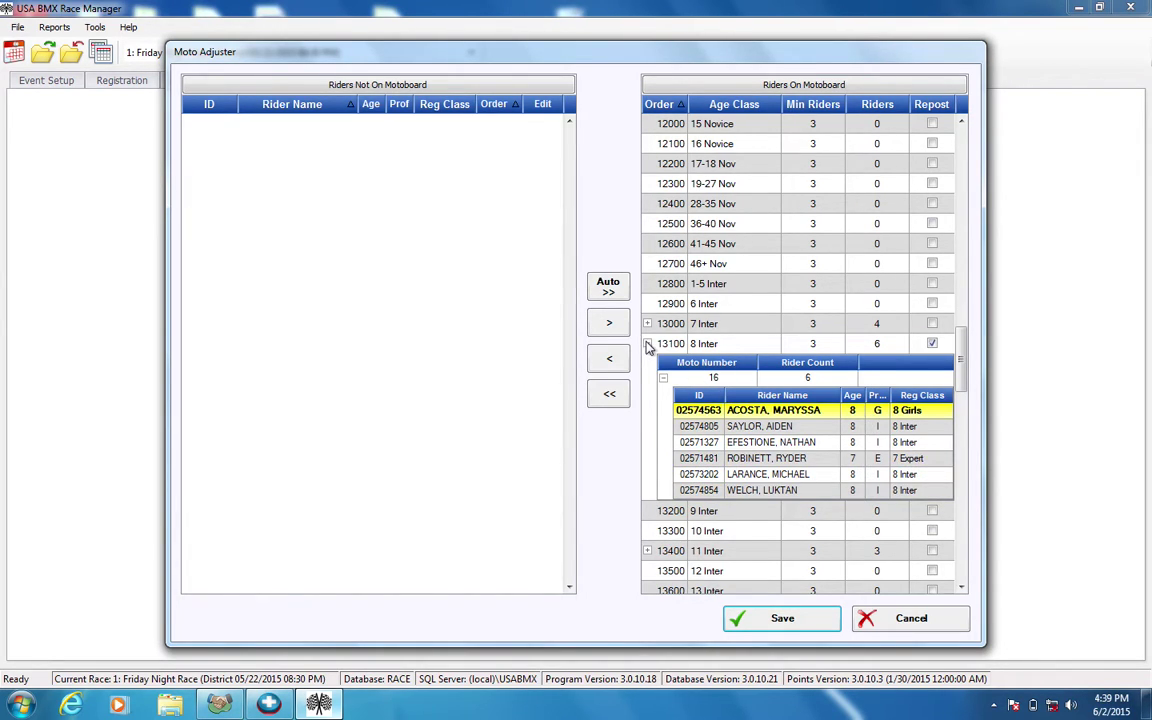
click(647, 344)
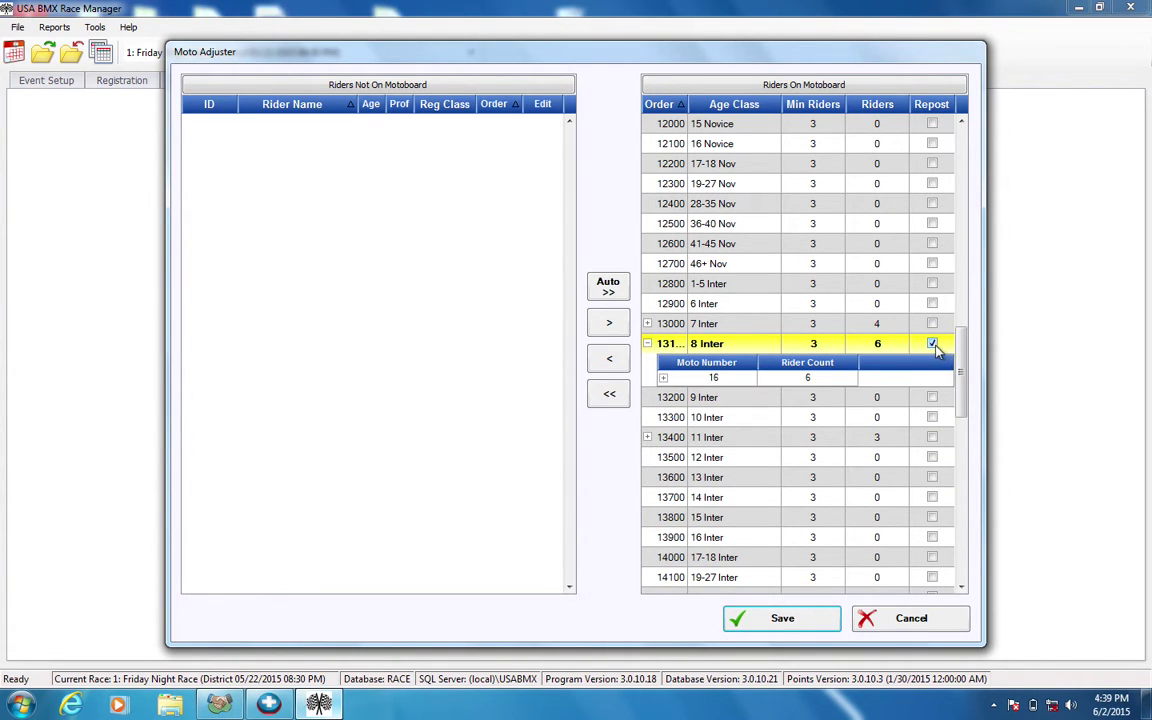
drag(966, 364, 965, 283)
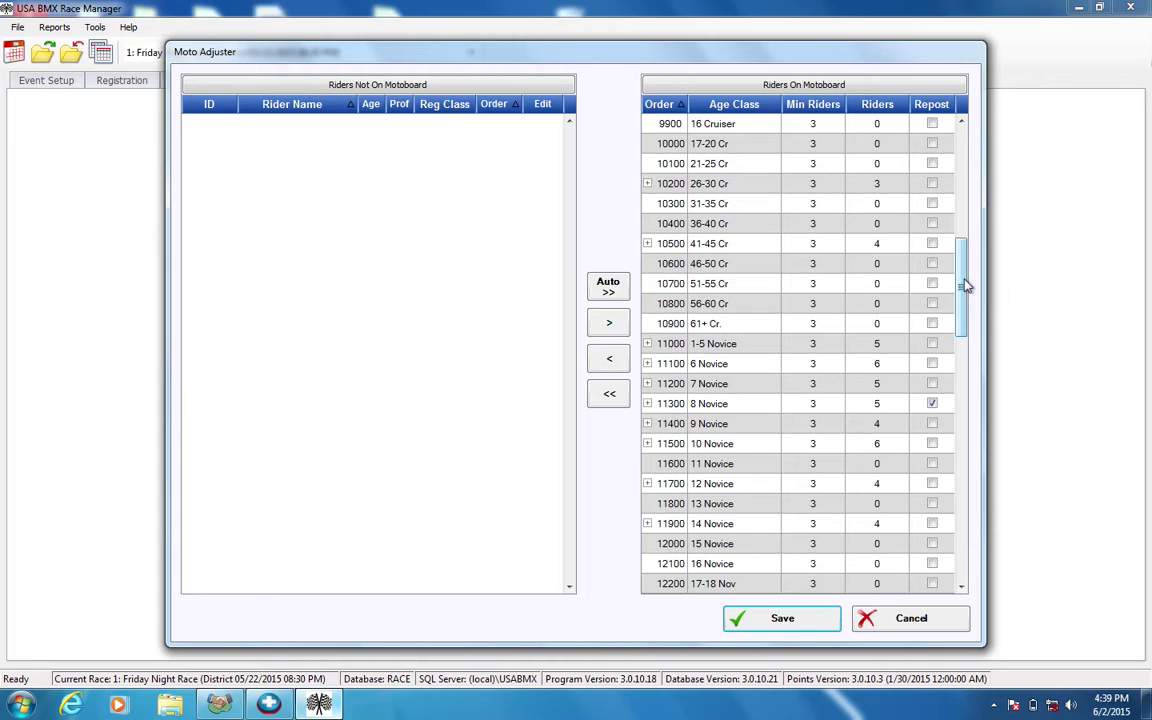
Expand 26-30 Cr moto 5 to list its three riders and select the 14 Cruiser rider.
drag(965, 287, 963, 218)
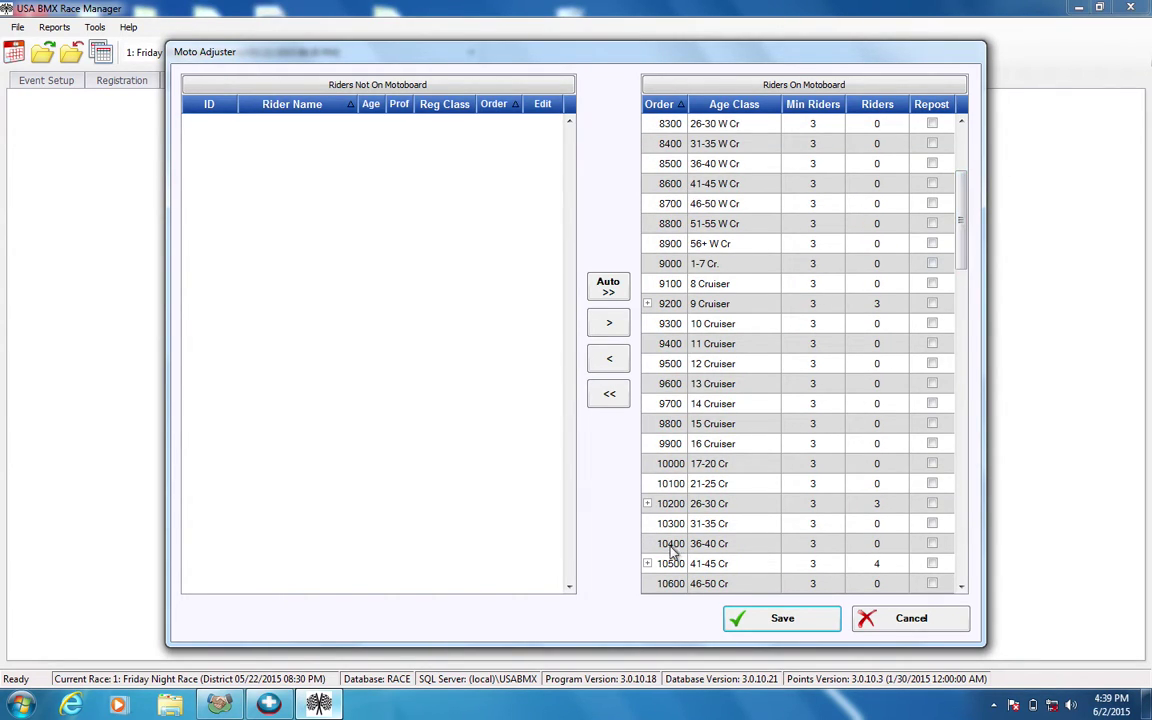
click(647, 503)
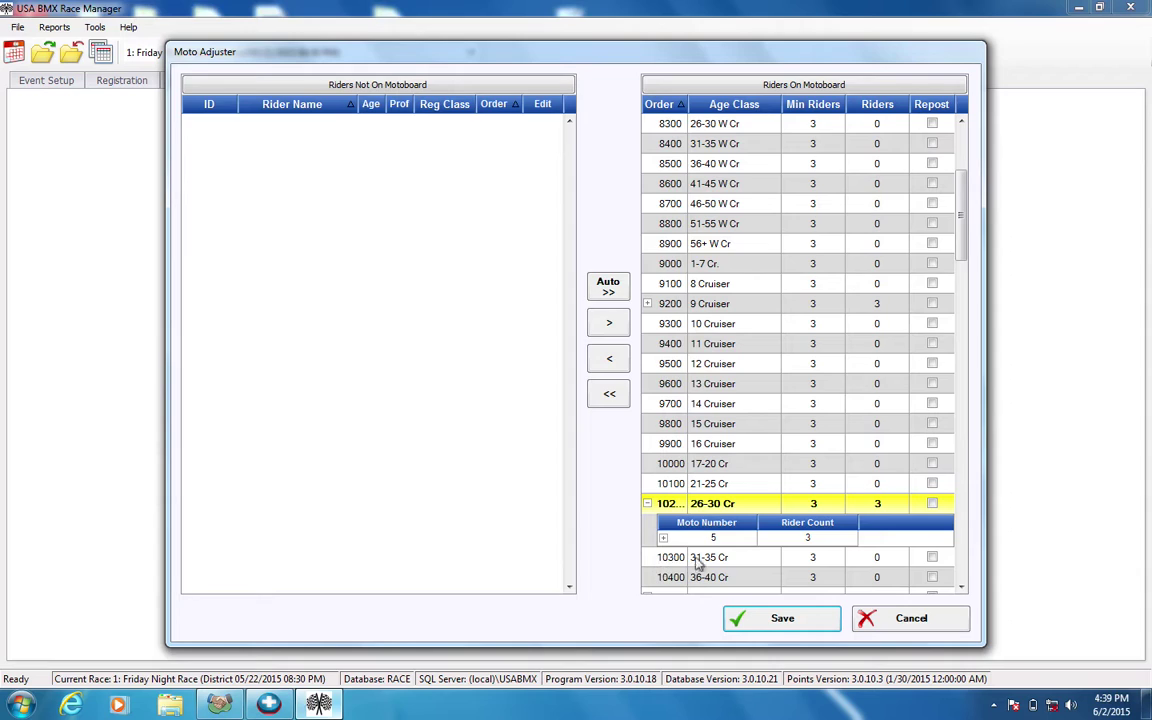
scroll(960, 255, down, 3)
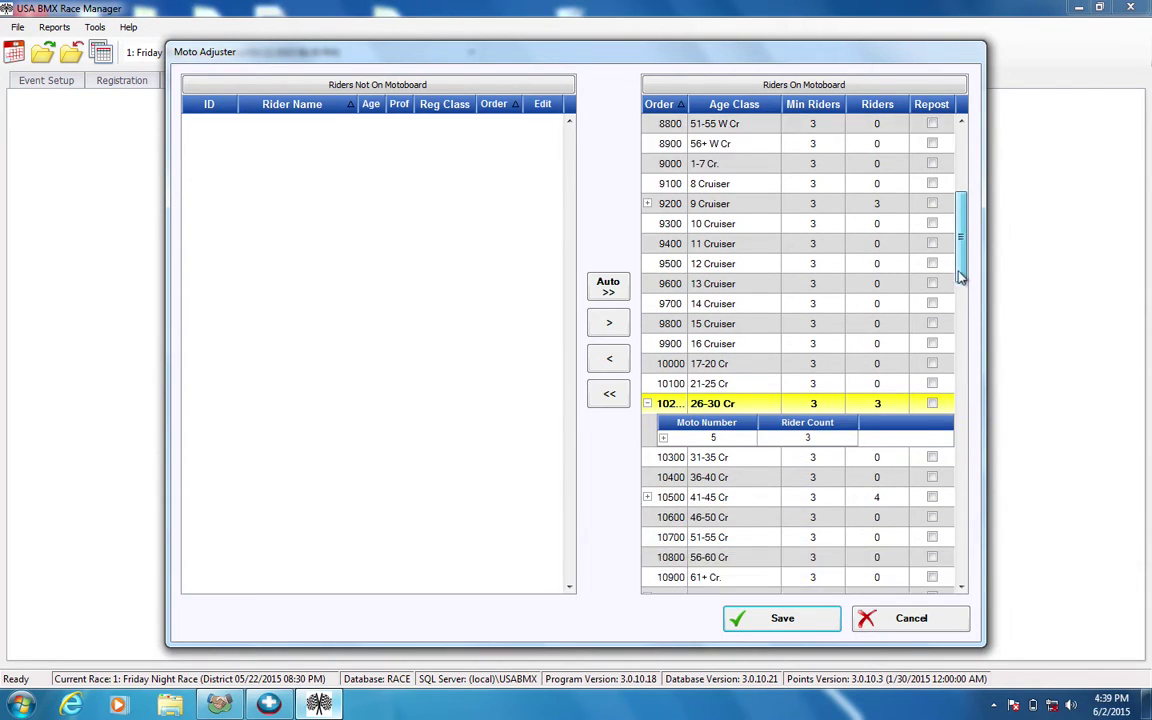
click(664, 378)
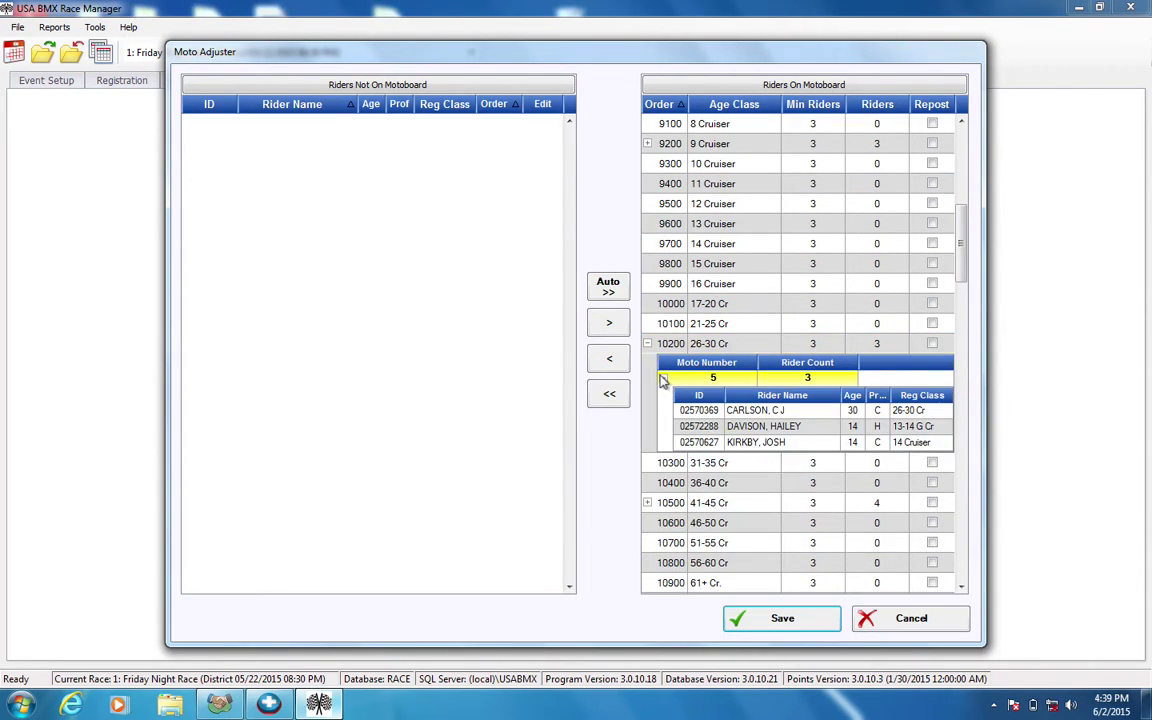
click(760, 447)
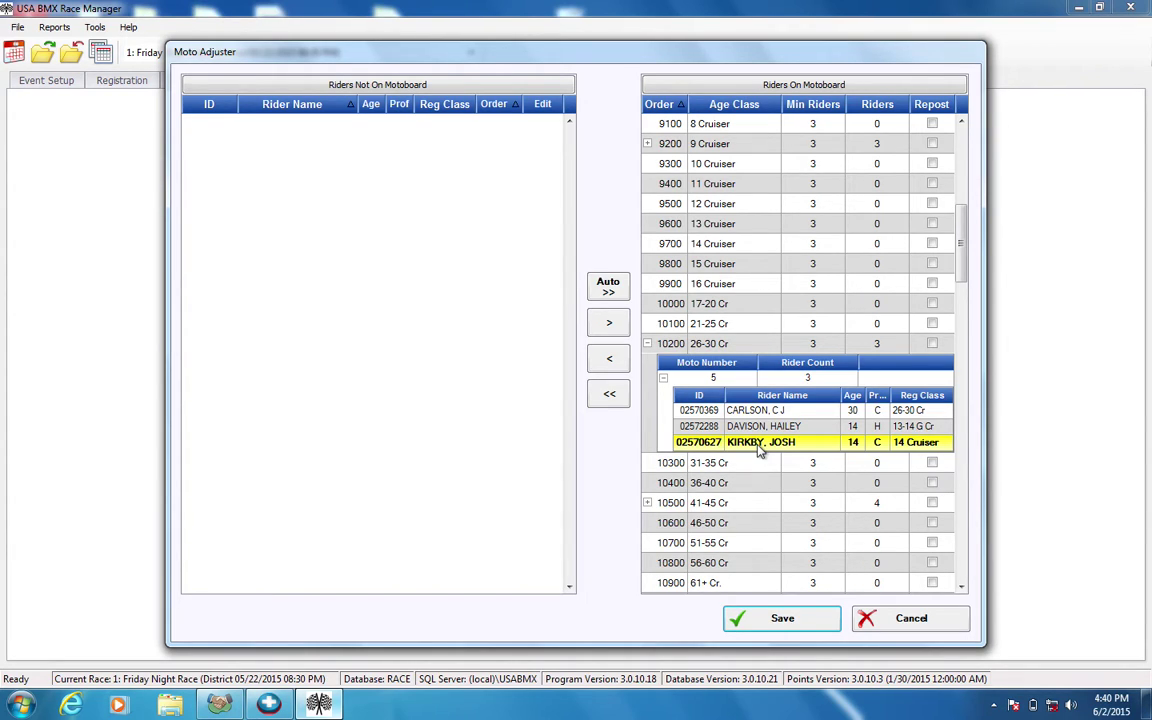
mouse_move(960, 259)
mouse_down()
mouse_move(960, 284)
mouse_move(960, 264)
mouse_up()
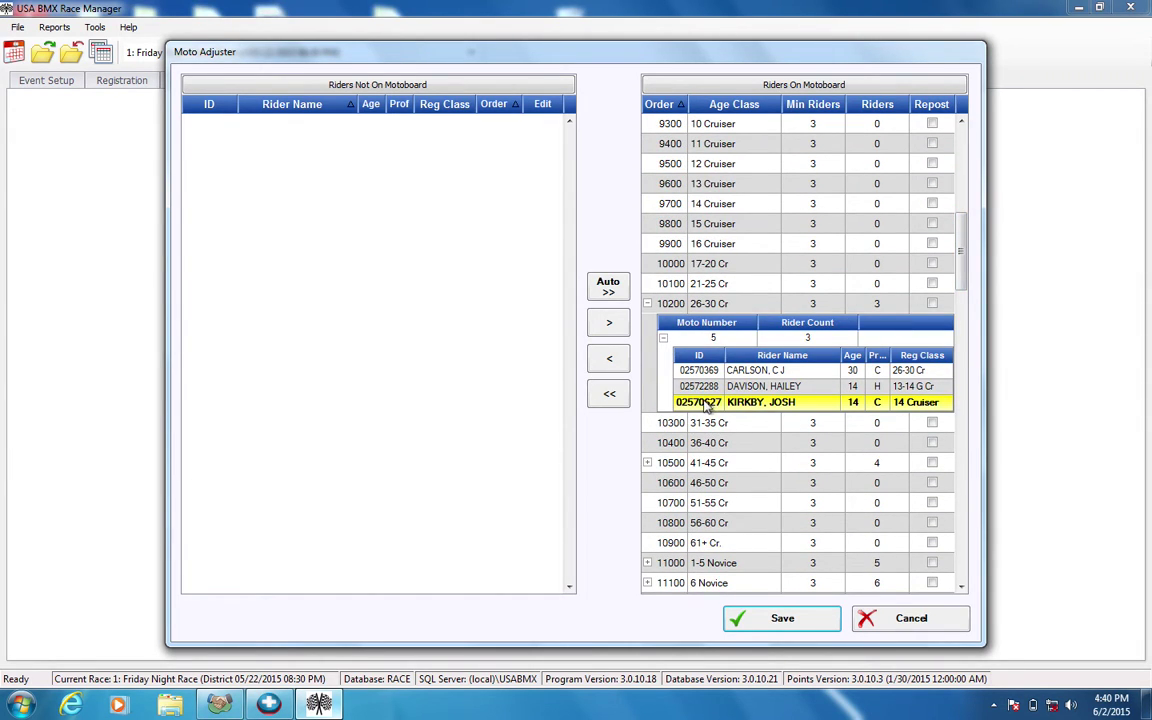
Move the 14 Cruiser rider off the 26-30 Cr moto into Riders Not On Motoboard.
click(616, 366)
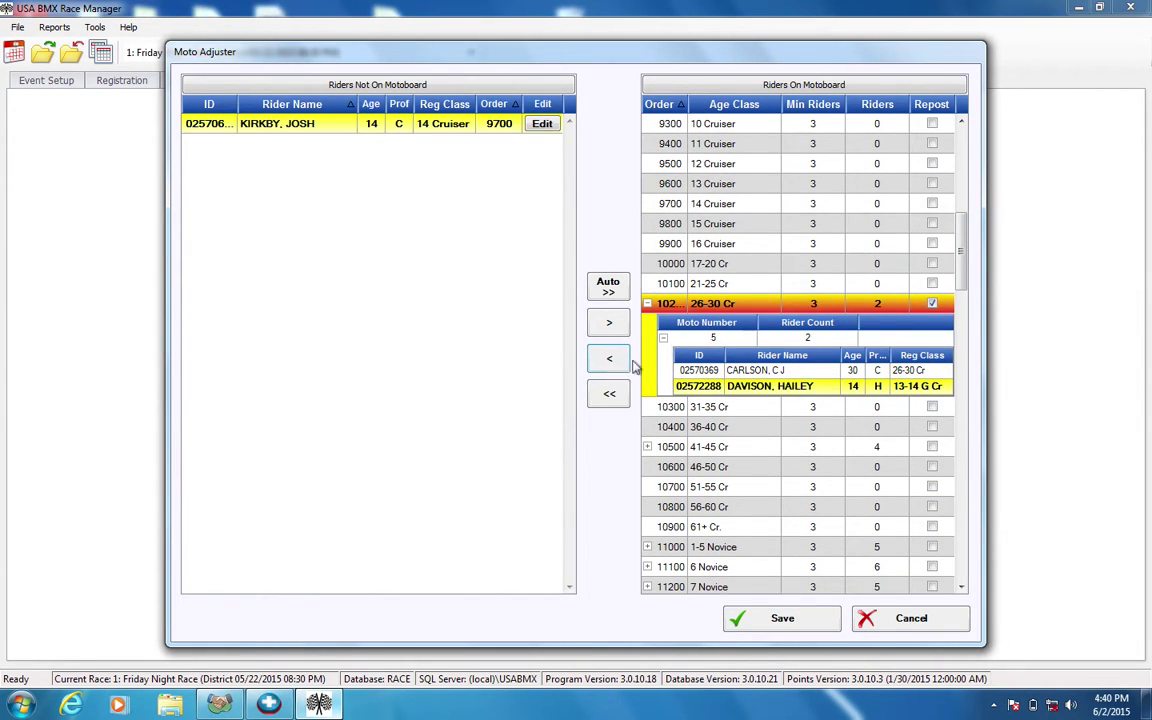
click(647, 303)
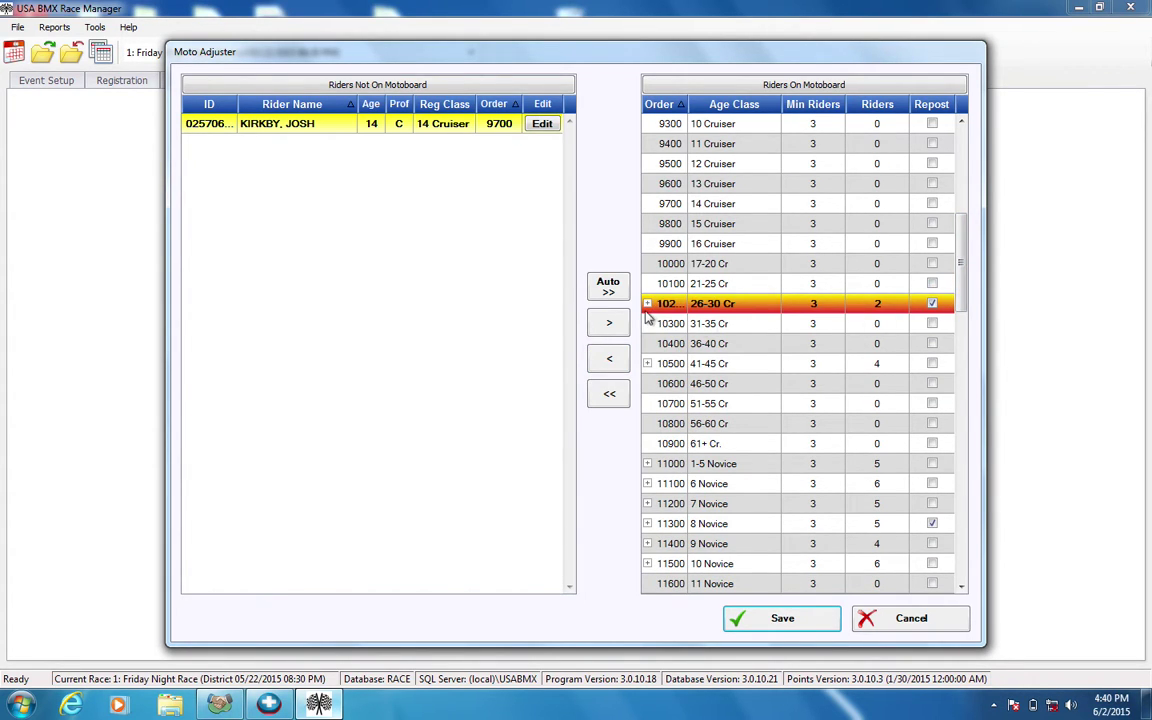
click(647, 303)
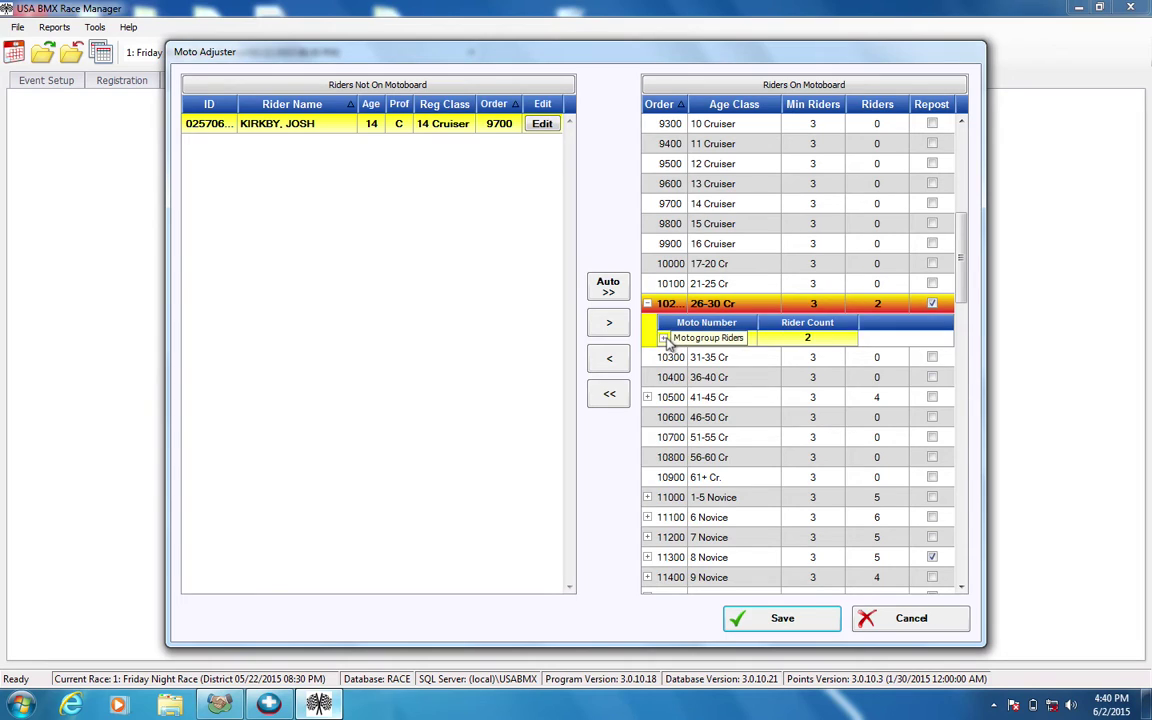
Re-list 26-30 Cr moto 5 and check each of its two remaining riders.
click(663, 338)
click(866, 386)
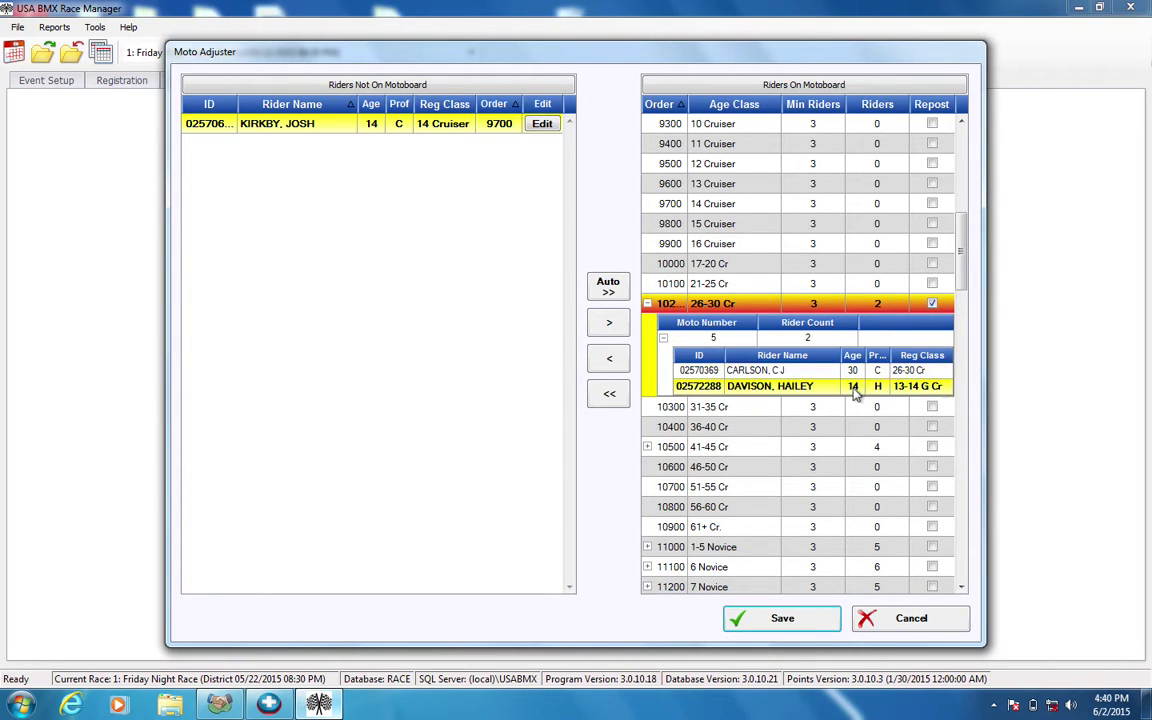
click(866, 375)
click(860, 390)
click(868, 372)
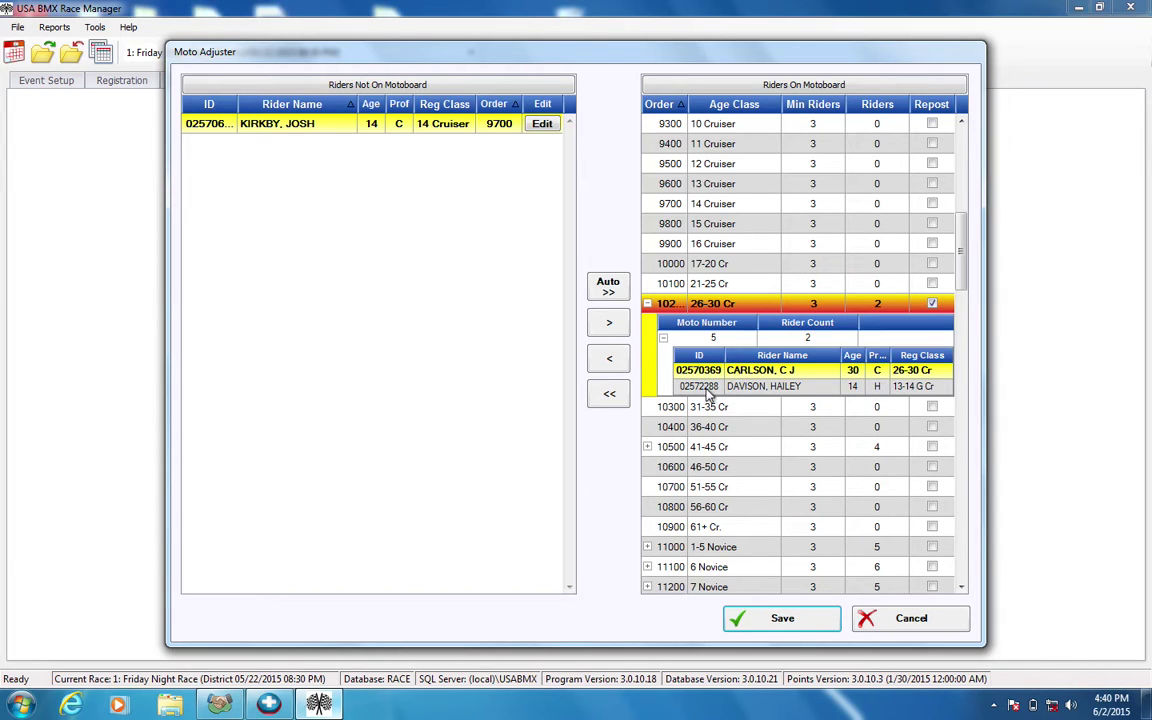
click(750, 386)
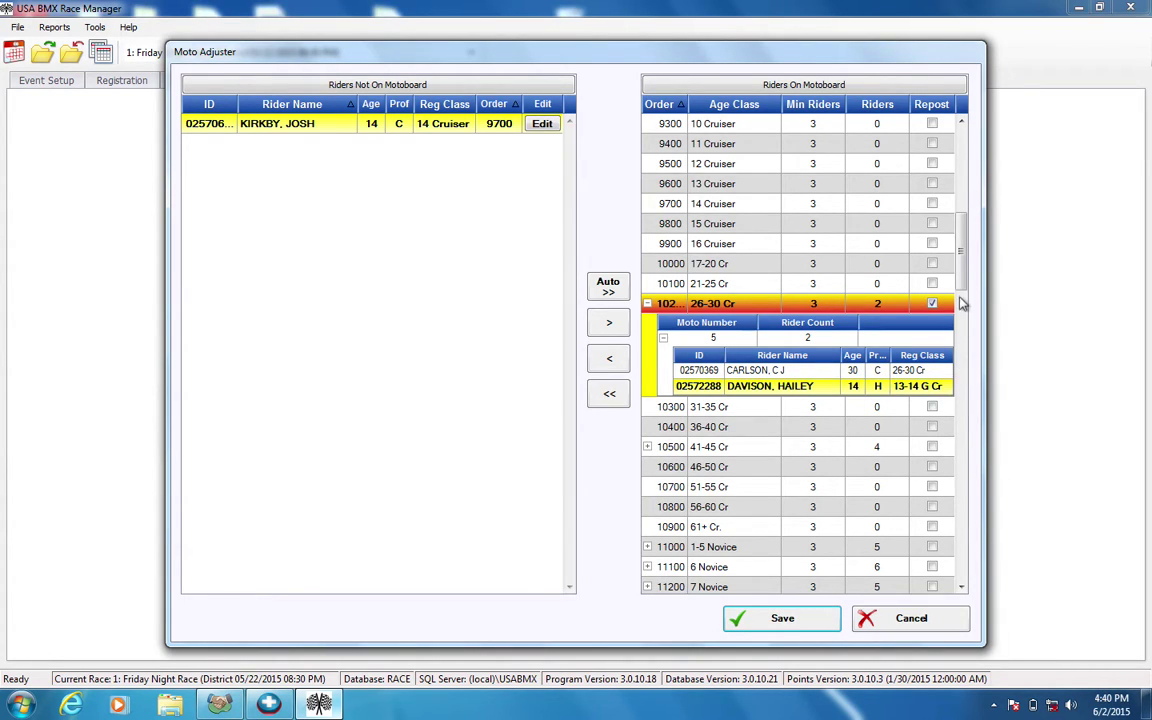
drag(966, 290, 966, 268)
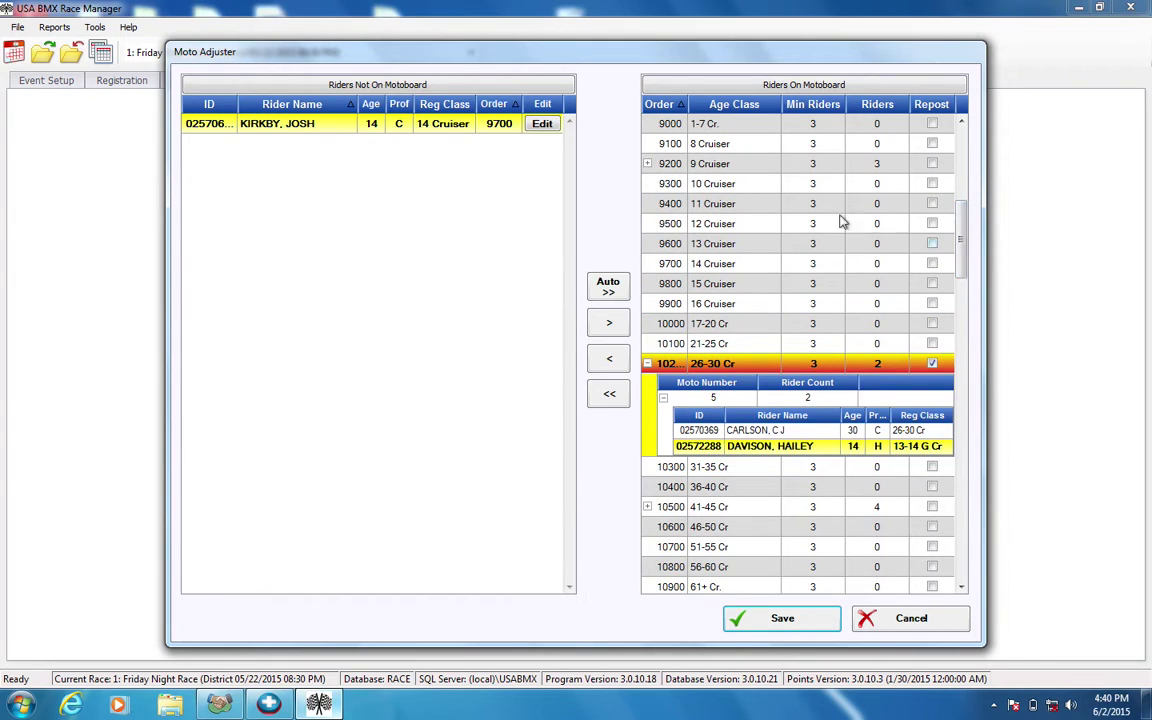
List the three riders in 9 Cruiser moto 4.
click(647, 164)
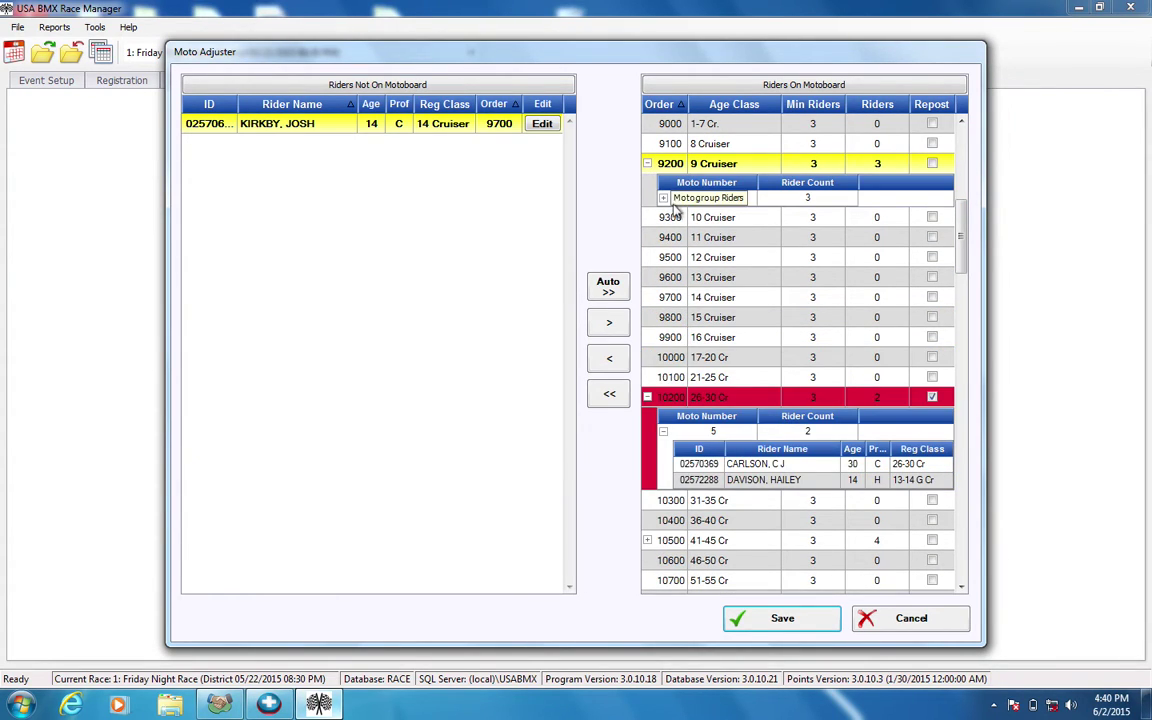
click(663, 197)
click(926, 261)
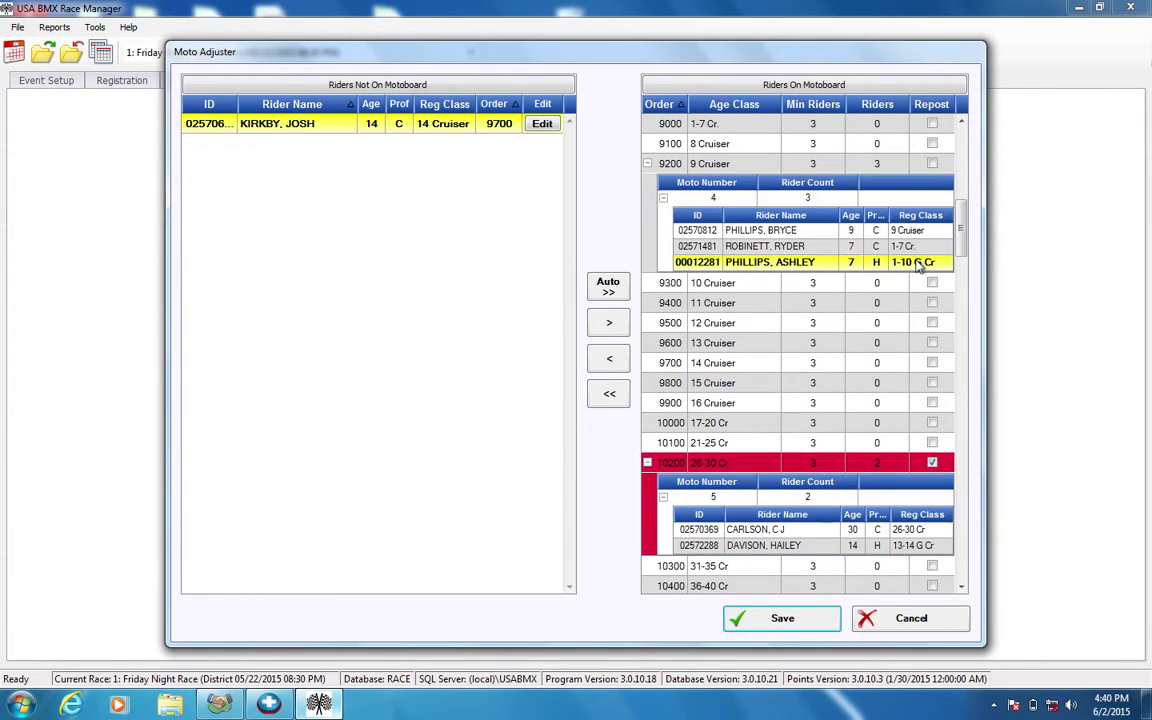
drag(960, 228, 962, 273)
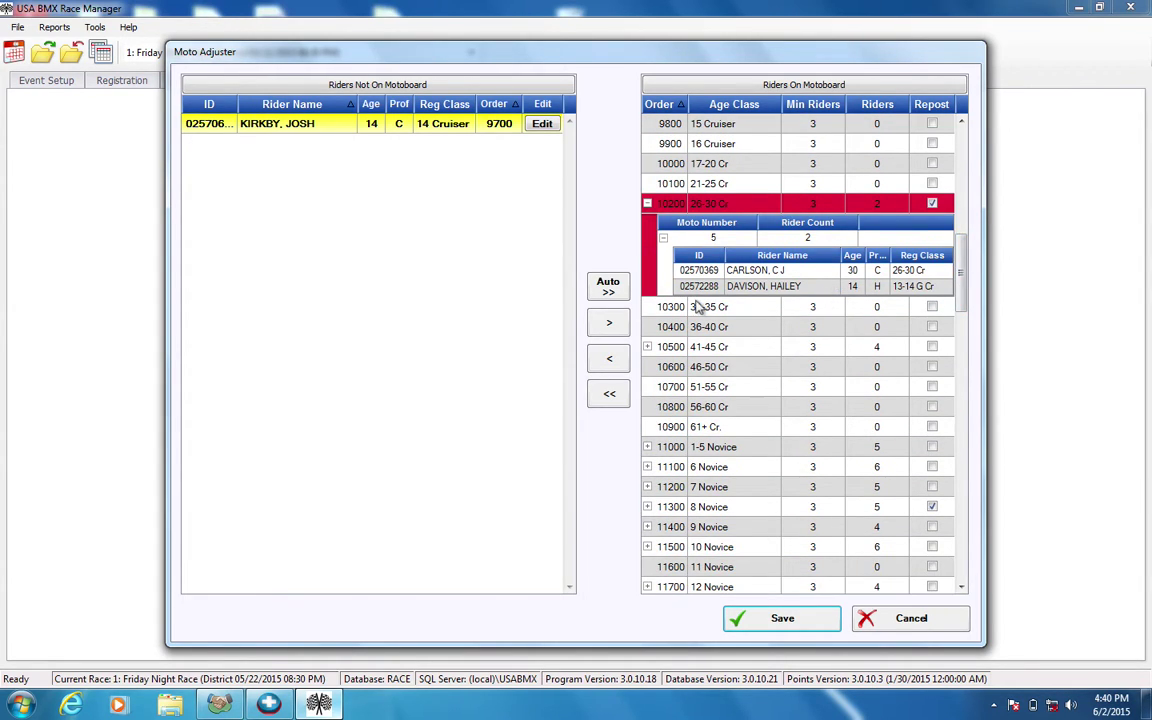
List 41-45 Cr moto 6's four riders and collapse the 26-30 Cr moto list.
click(648, 347)
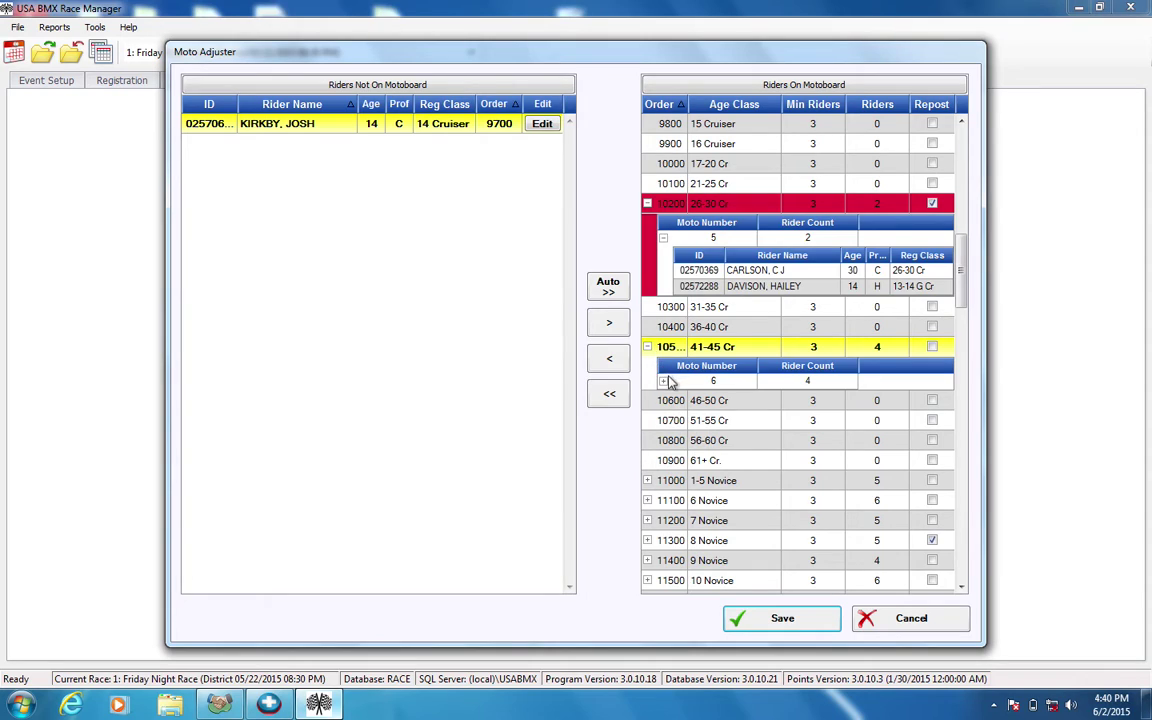
click(664, 381)
click(664, 381)
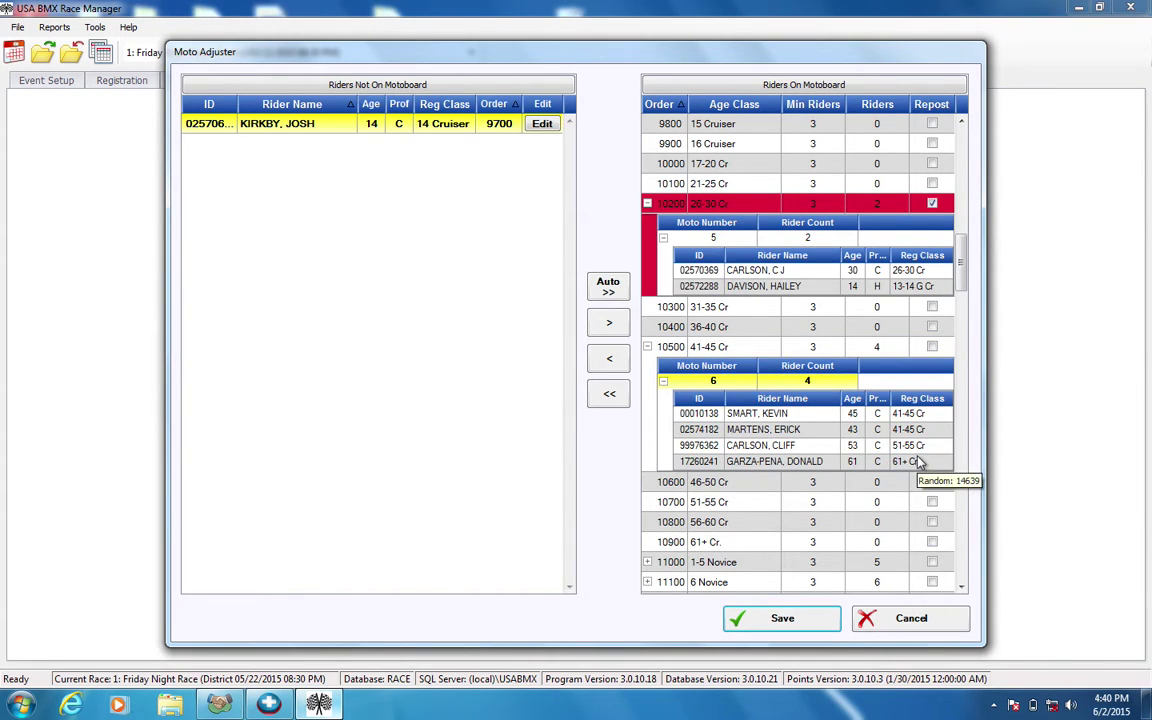
click(850, 429)
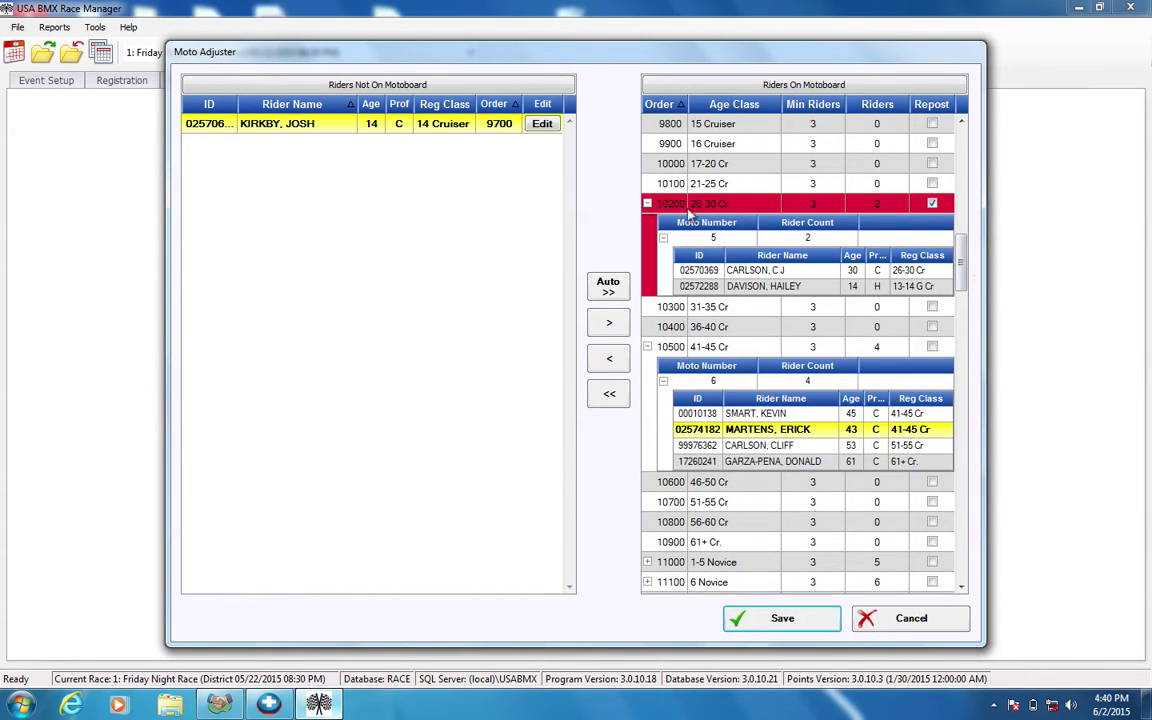
click(648, 204)
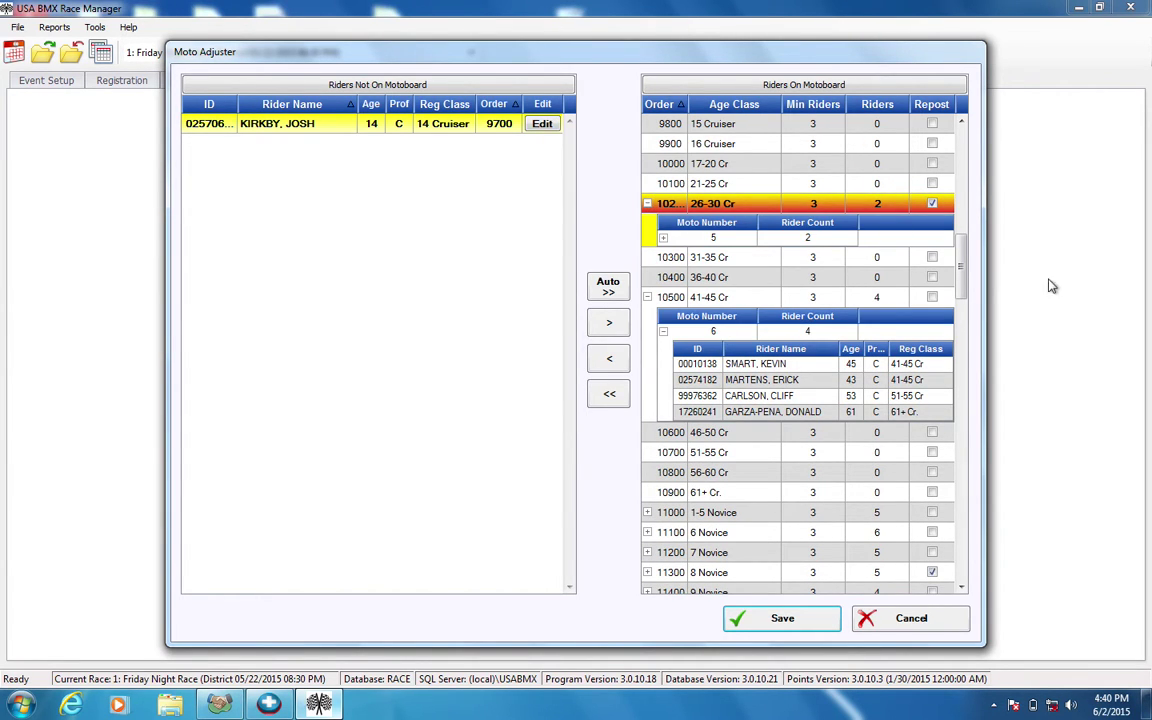
Scroll down and expand 14 Expert moto 18 to show its five riders.
drag(966, 264, 958, 522)
click(652, 425)
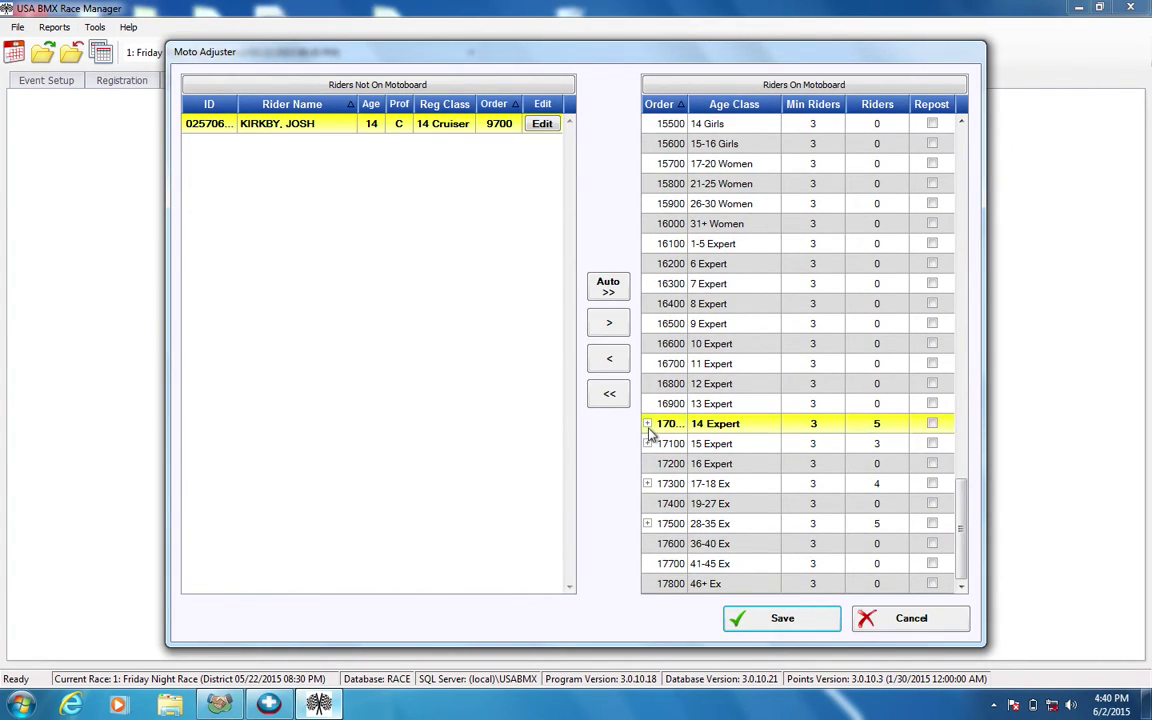
click(648, 424)
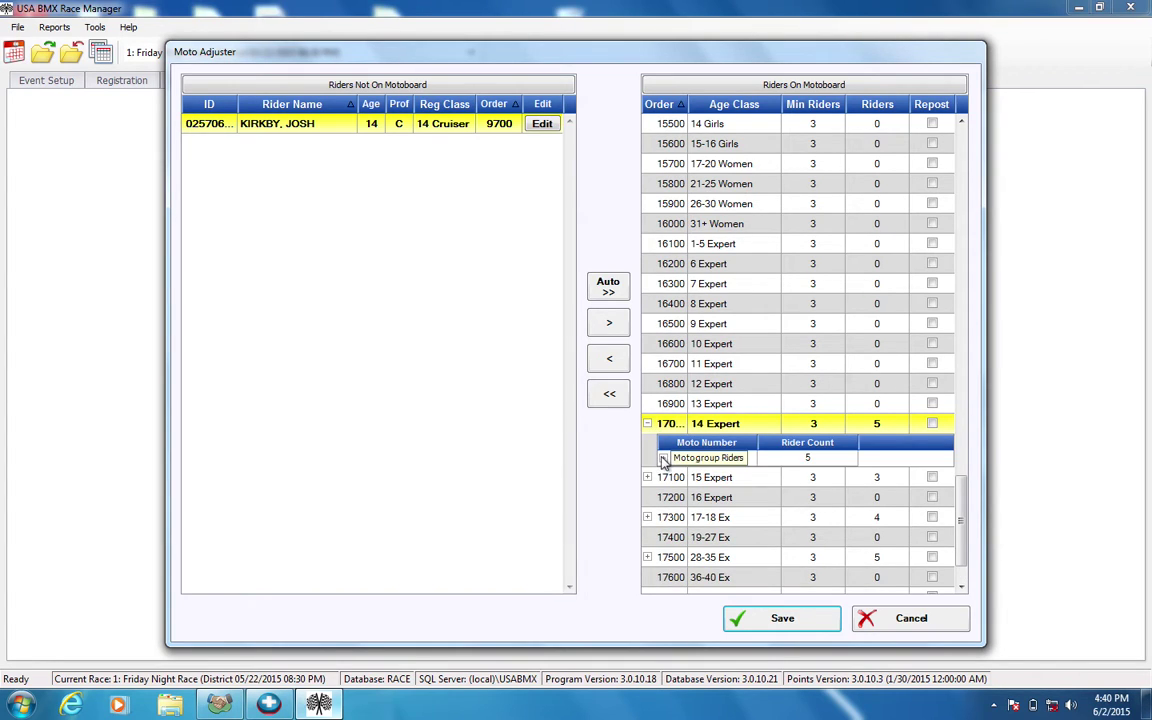
click(662, 458)
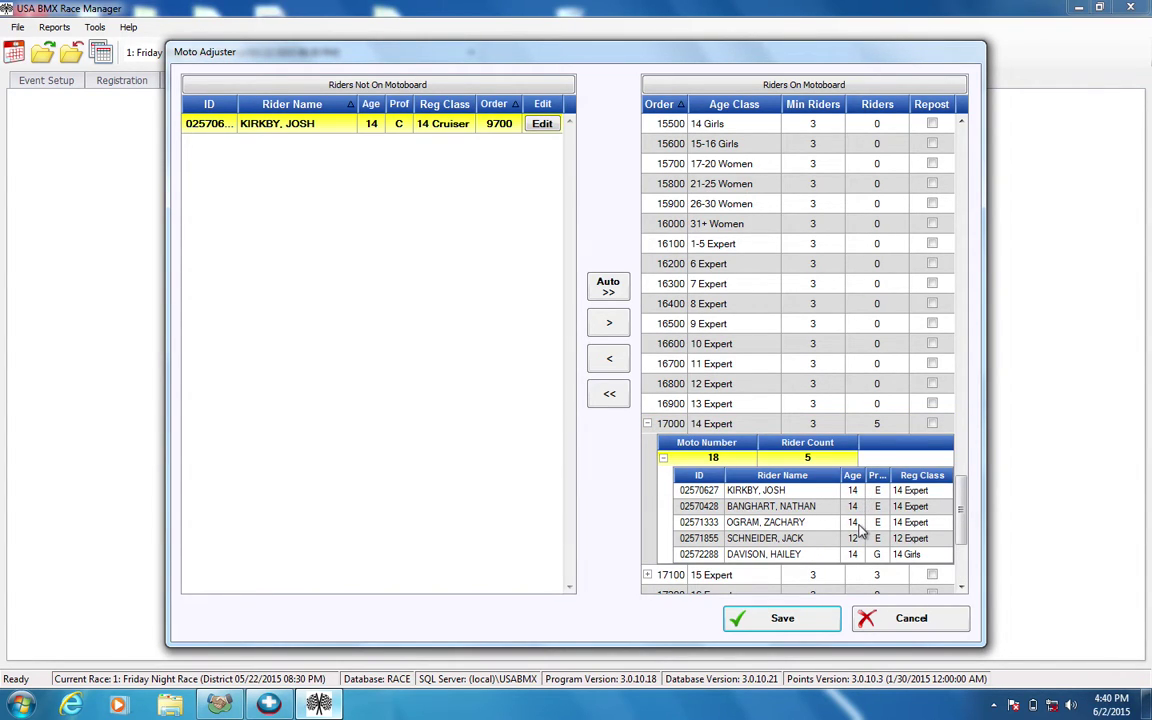
Change the unplaced rider's registered and actual proficiency to Expert, making him 14 Expert.
click(542, 123)
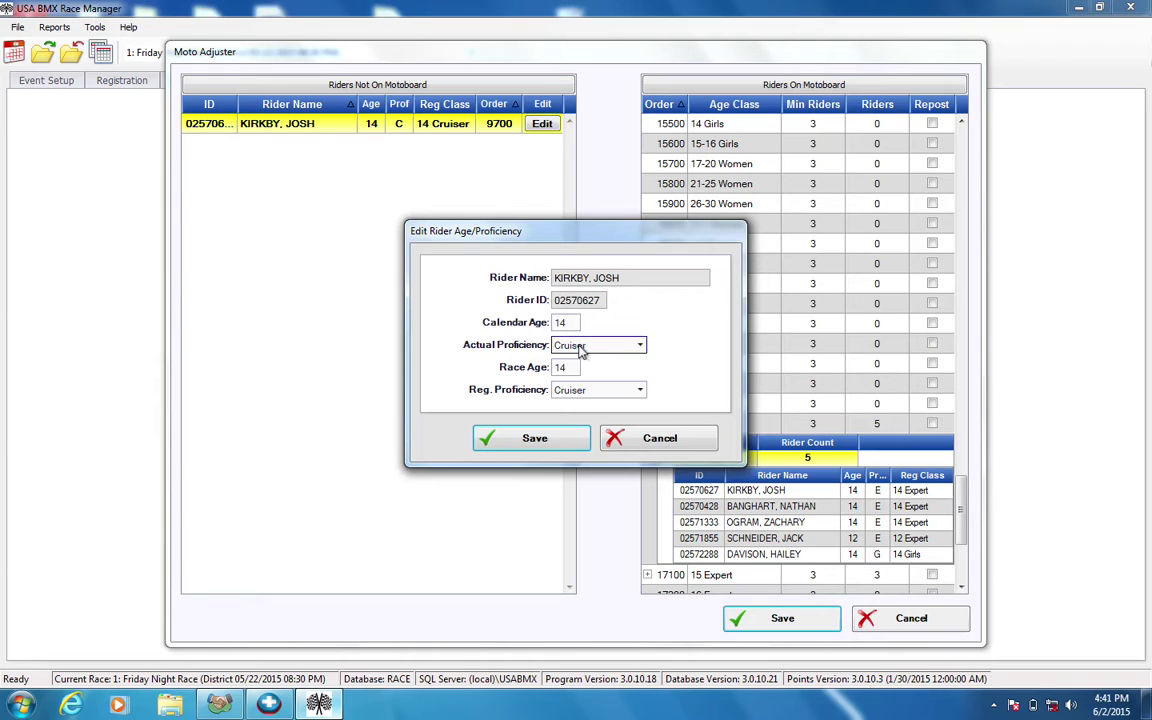
click(583, 346)
click(570, 416)
click(582, 389)
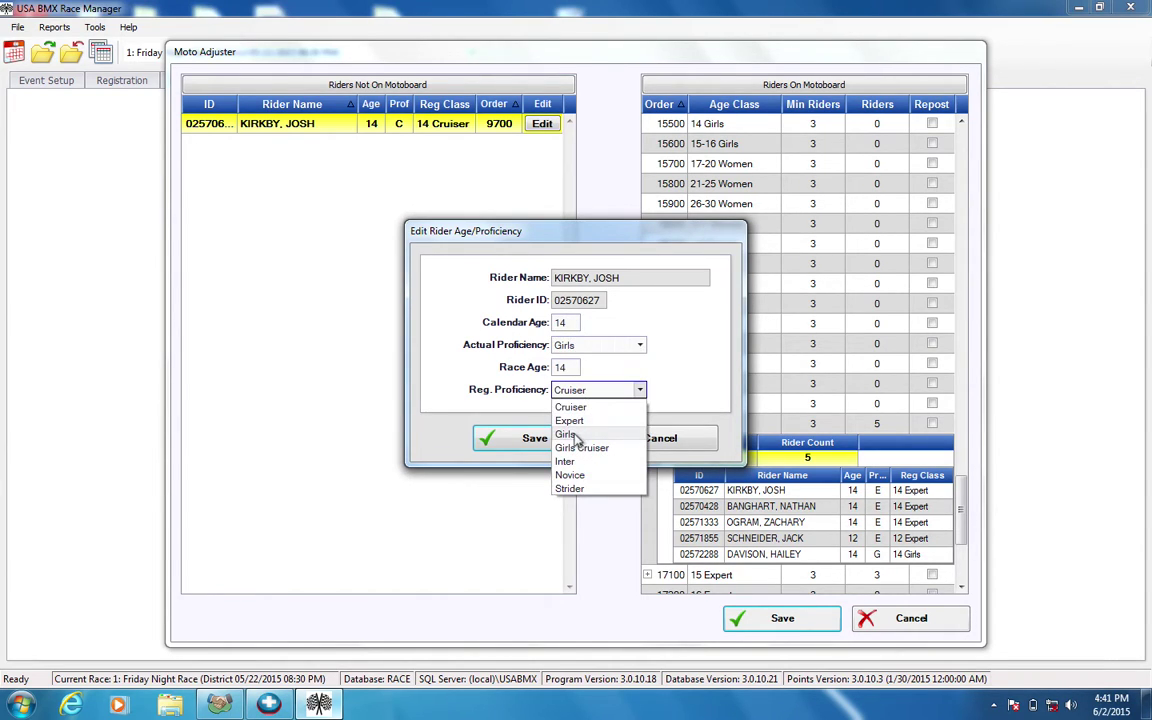
click(569, 421)
click(565, 345)
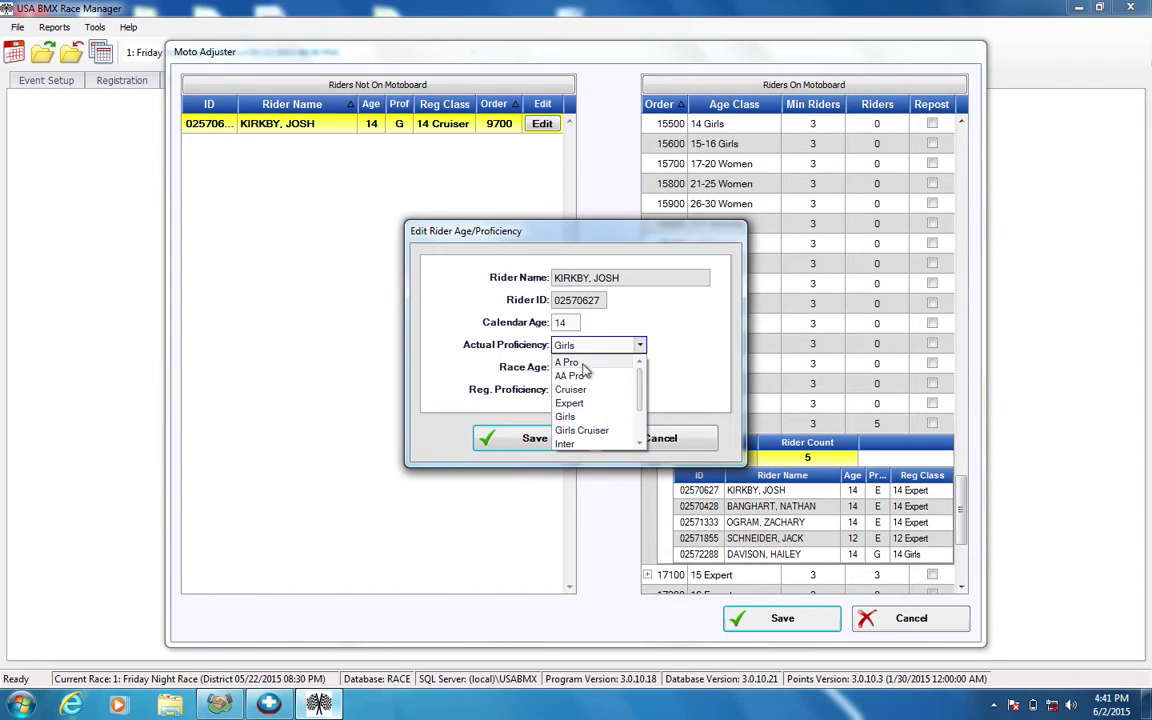
click(570, 404)
Save the reclassed rider and move him onto the motoboard.
click(550, 440)
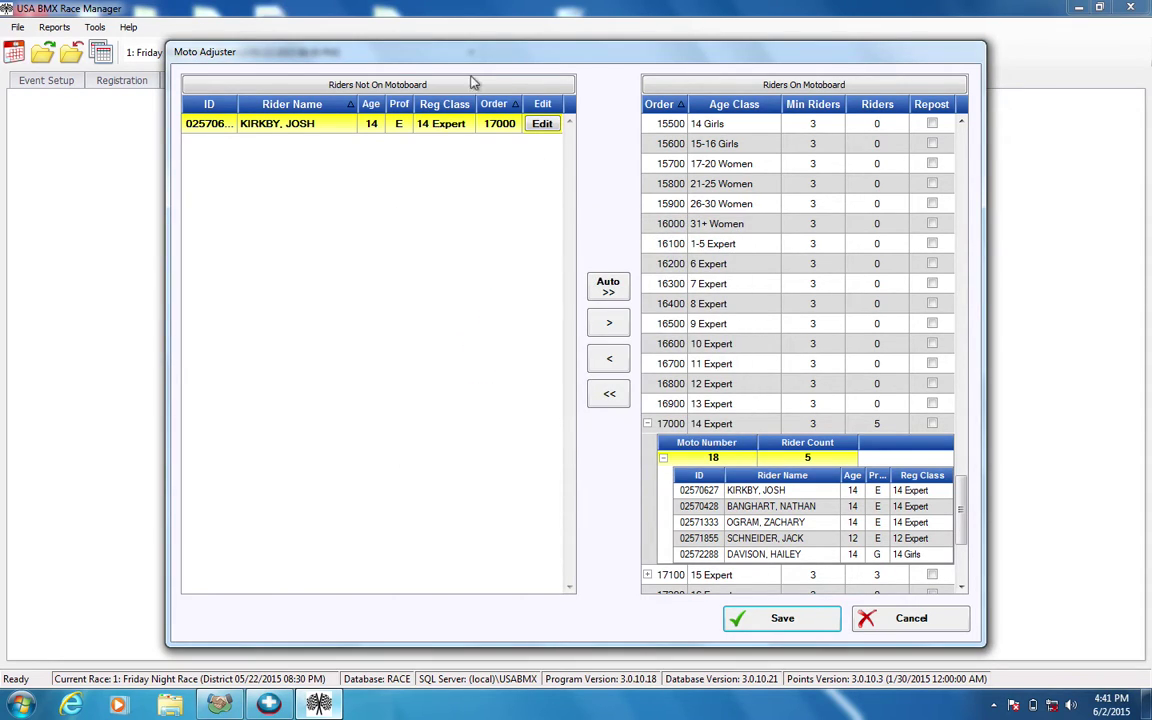
click(688, 521)
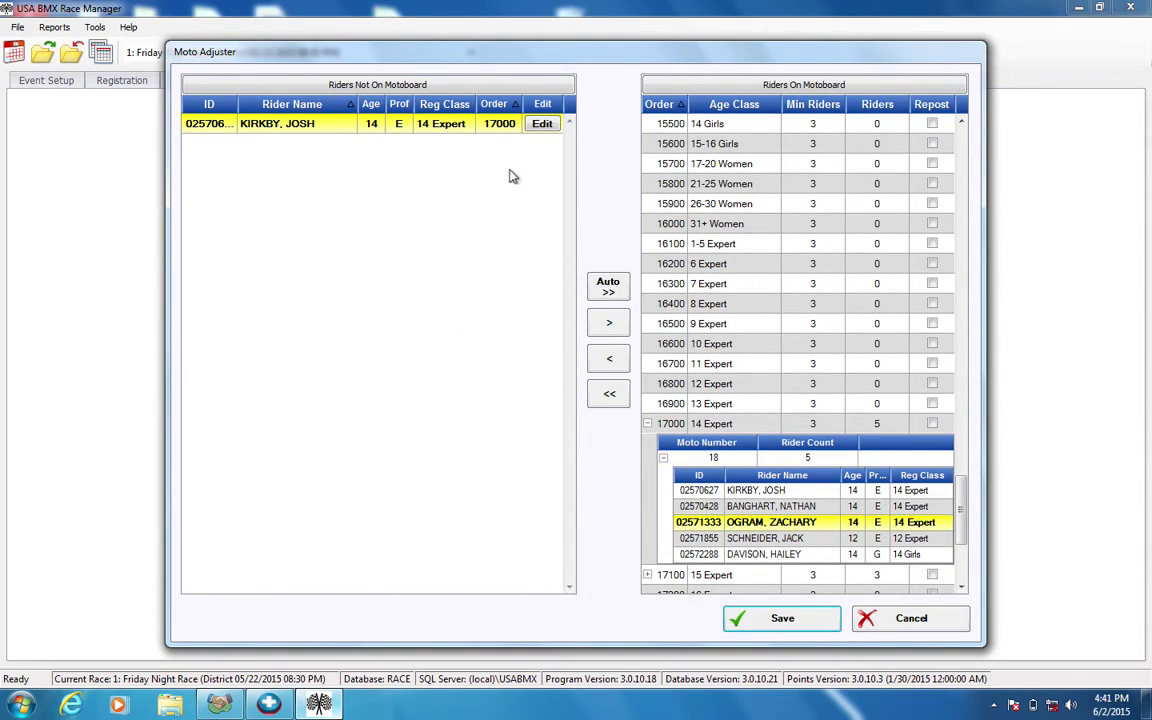
click(609, 326)
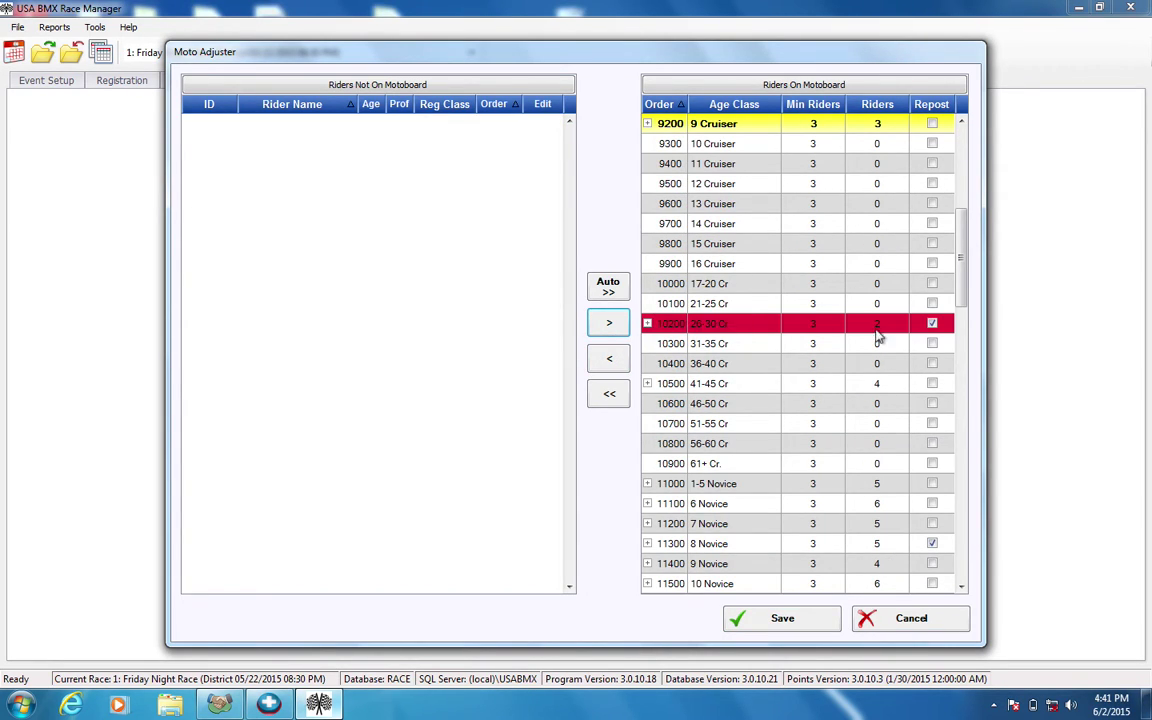
In the Moto Adjuster, select the 8 Novice class so it is flagged for repost alongside 26-30 Cr.
click(700, 263)
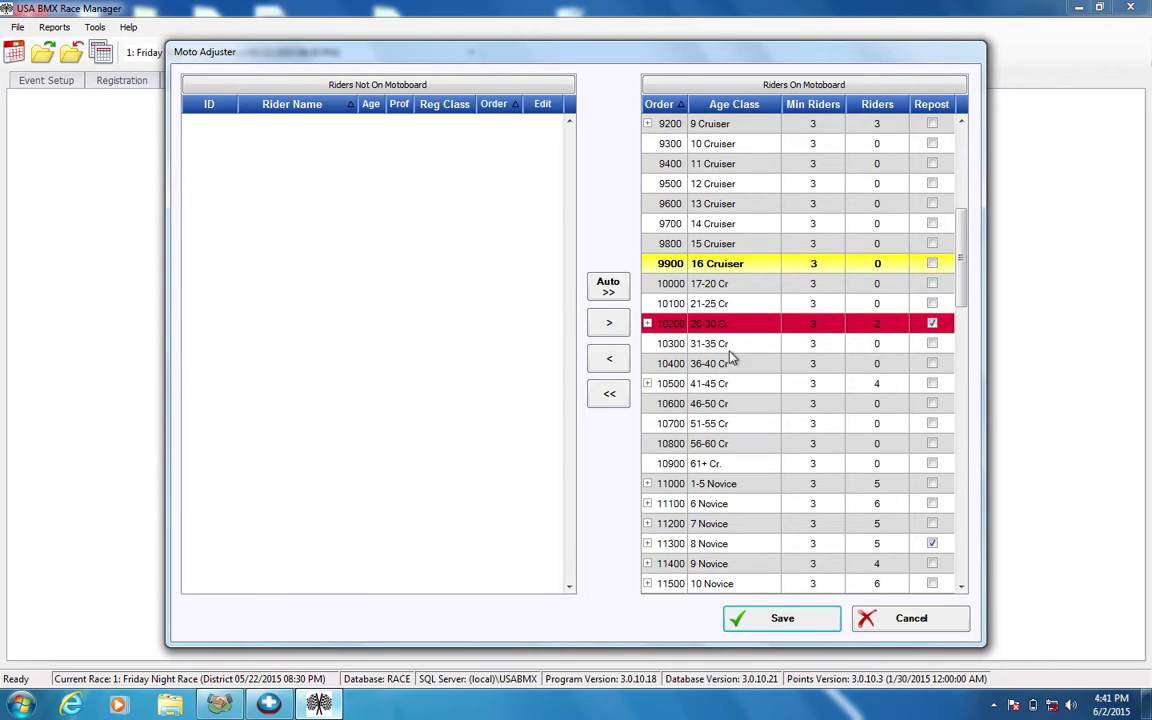
click(660, 343)
click(647, 324)
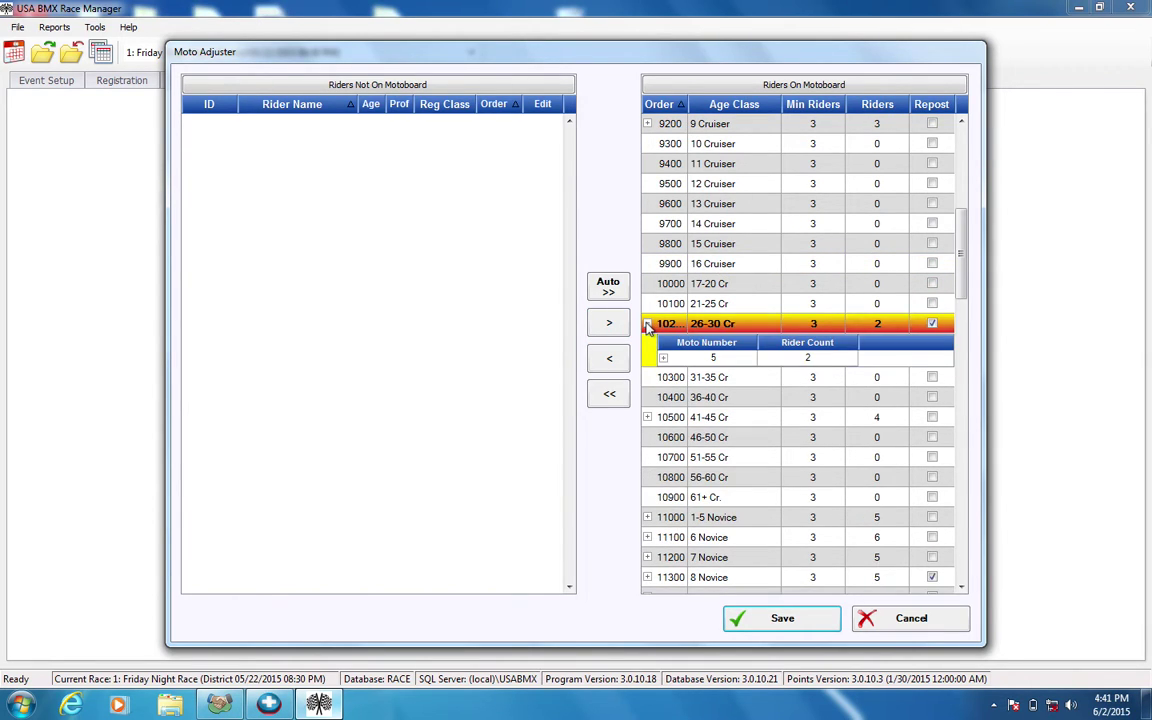
click(648, 324)
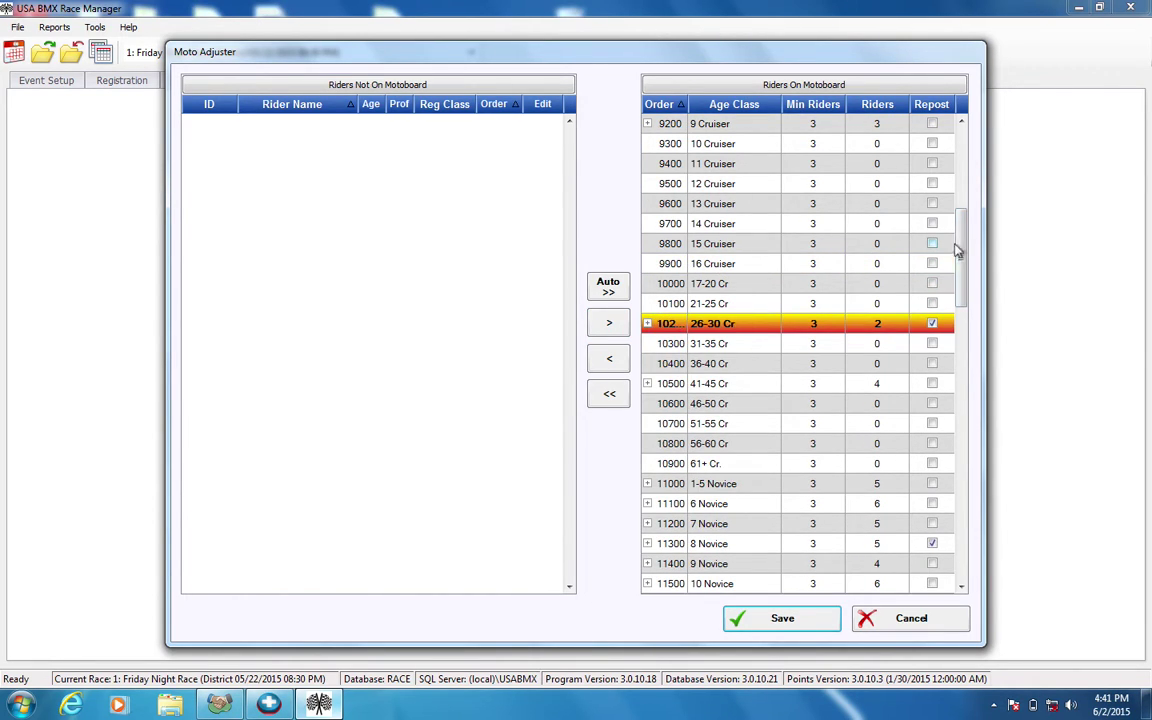
drag(957, 250, 962, 303)
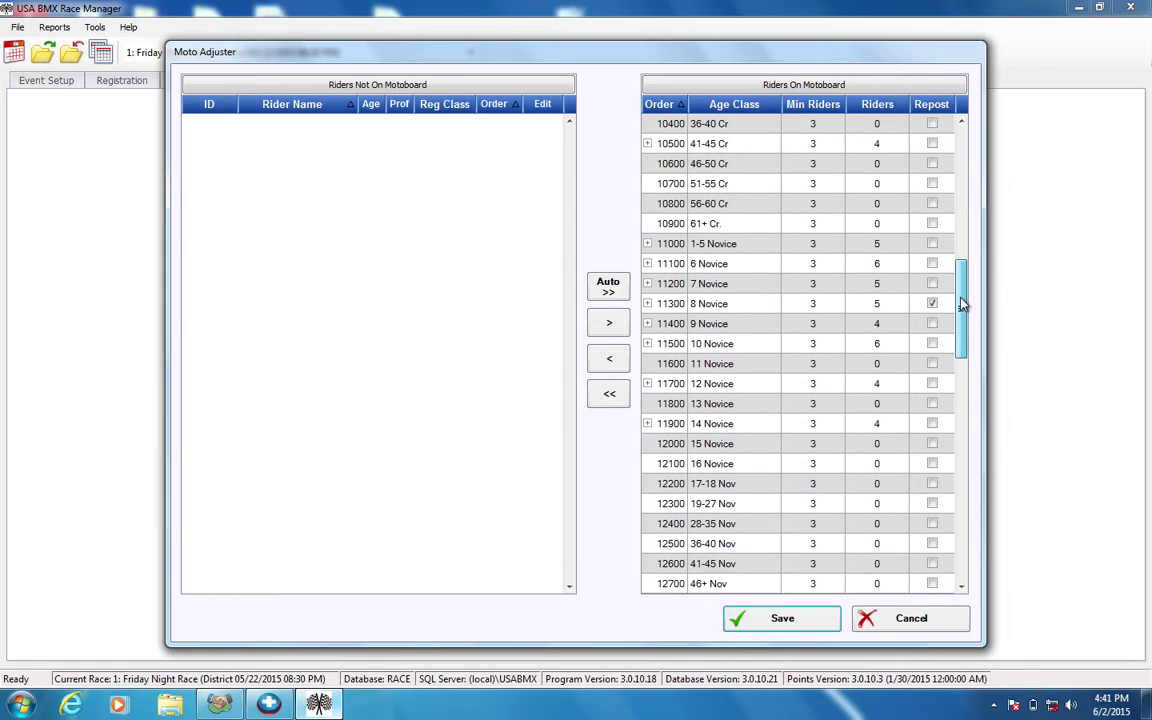
click(655, 304)
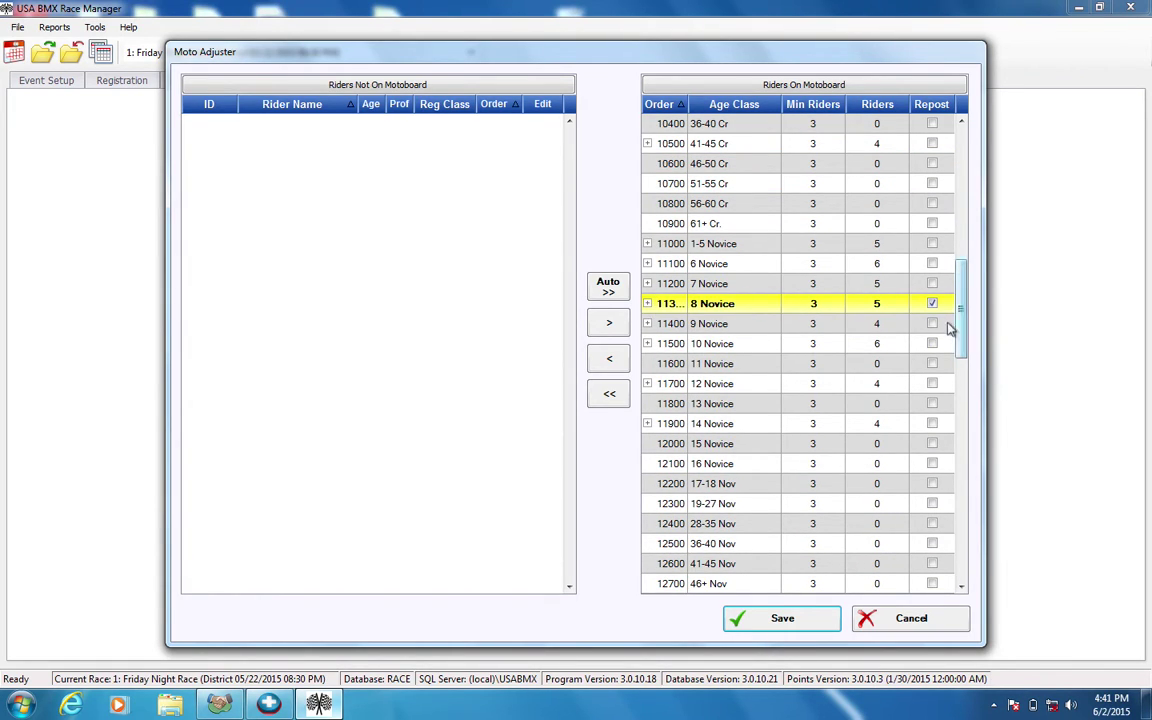
drag(964, 303, 959, 244)
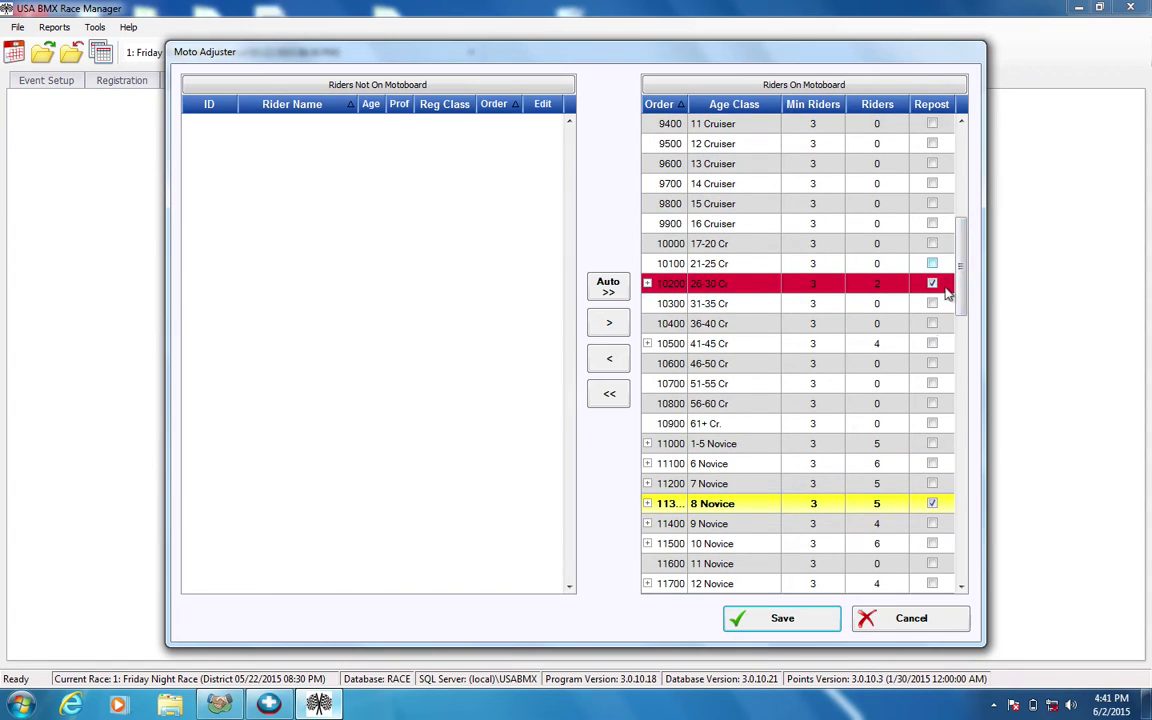
Save the moto adjustments and accept removal of the undersized 26-30 Cr class.
click(766, 619)
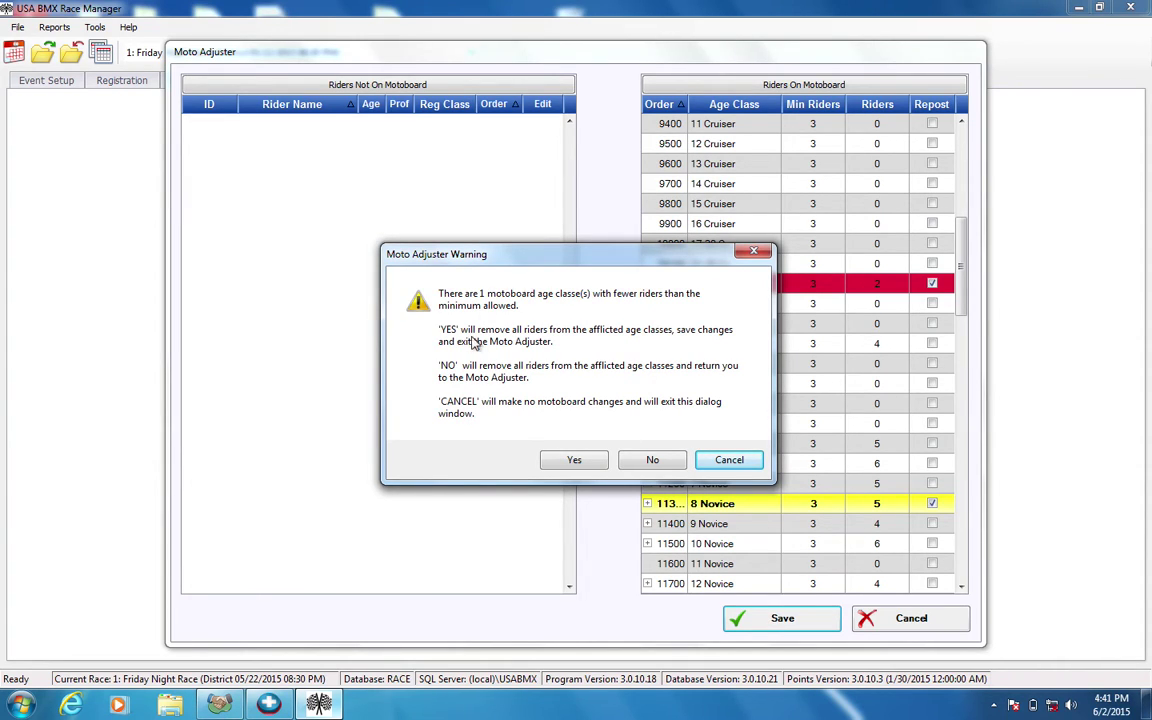
drag(575, 257, 412, 258)
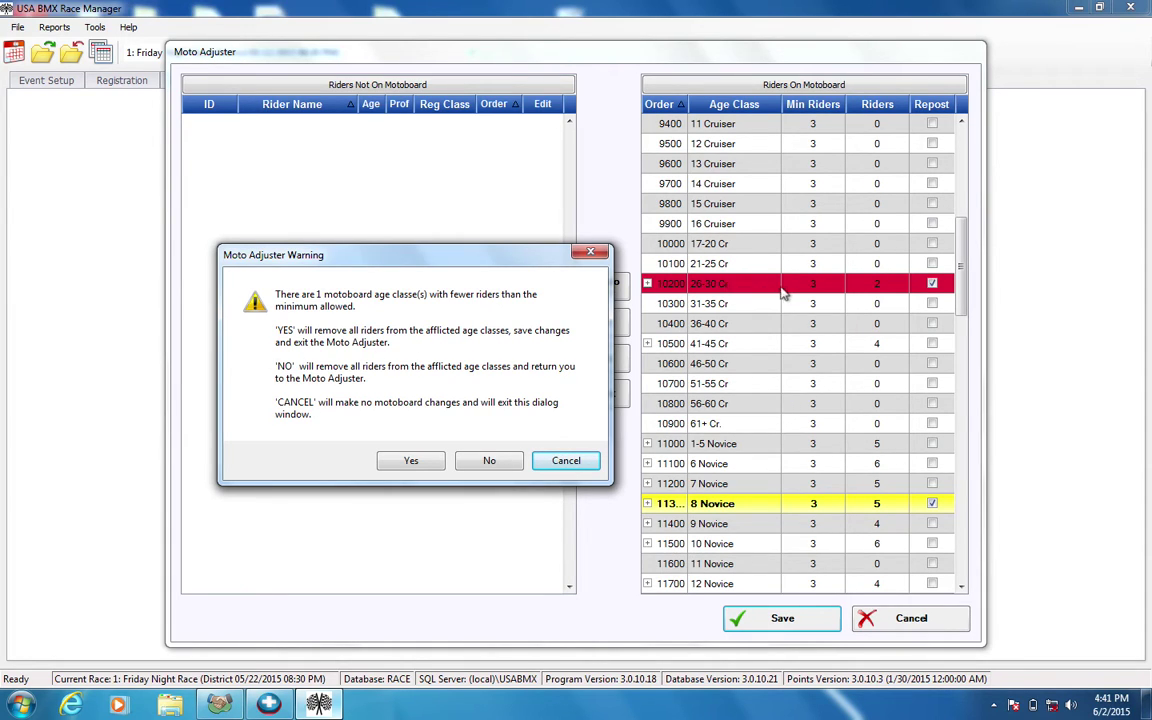
click(411, 460)
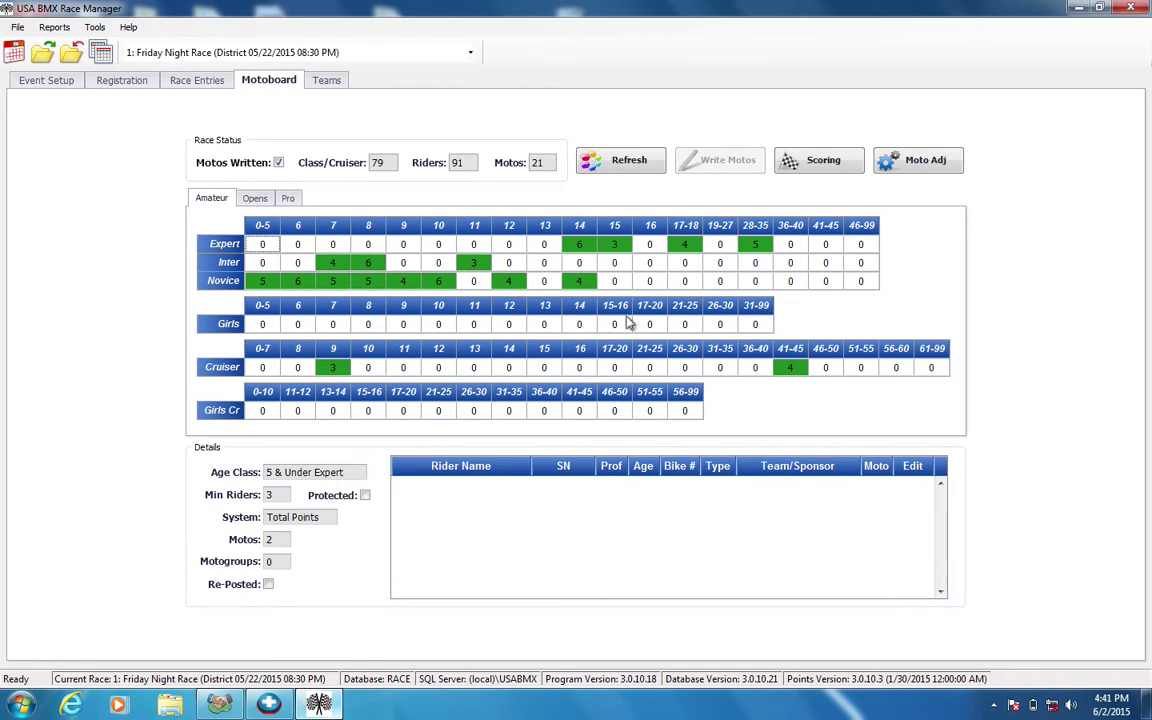
Configure the motosheet print package: reposts only, one class per posting page, Print to PDF (Mac Desktop).
click(822, 161)
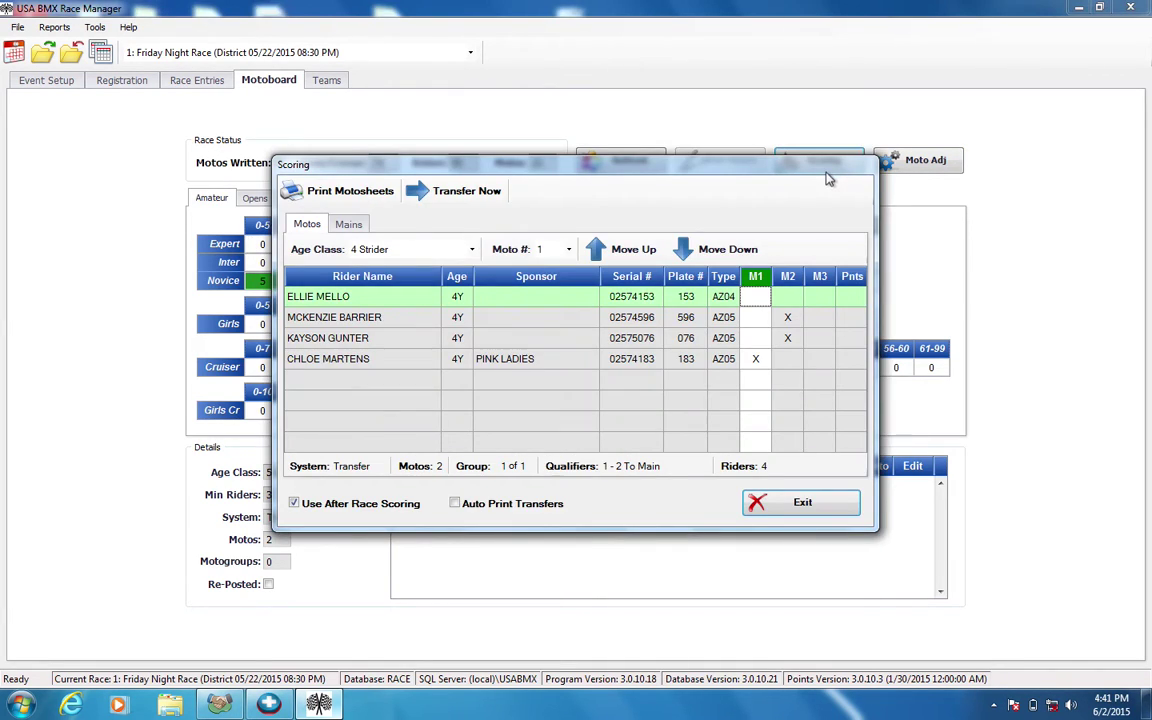
drag(792, 175, 790, 211)
click(317, 228)
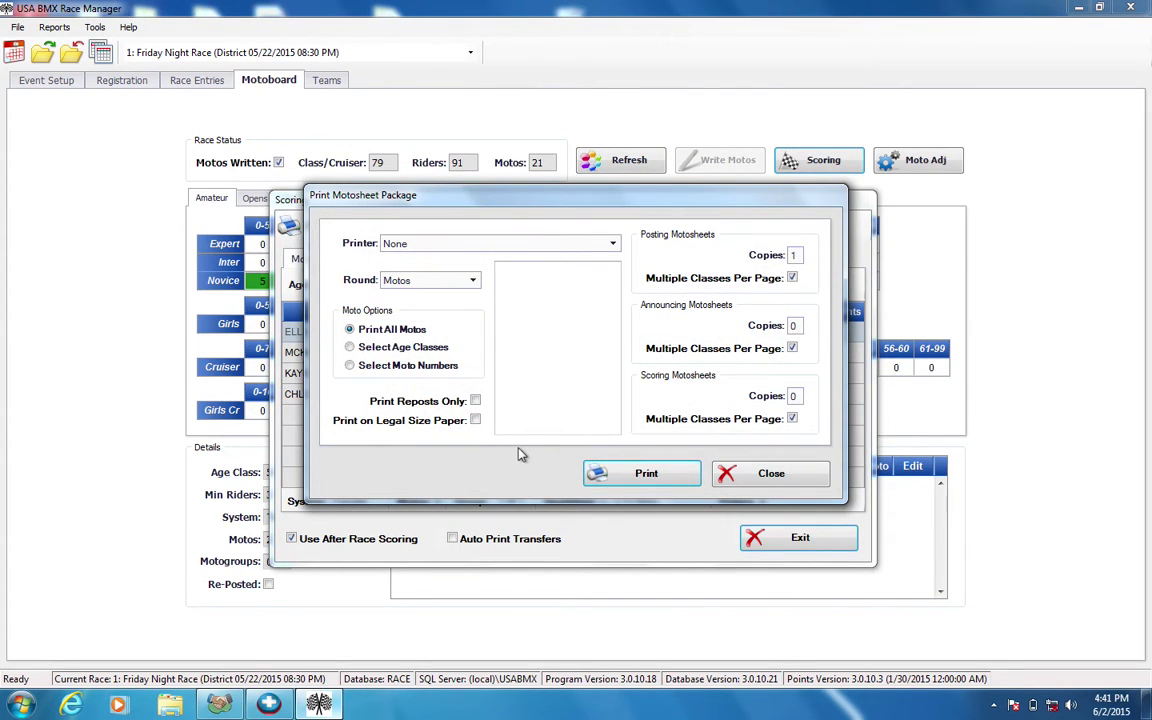
click(476, 403)
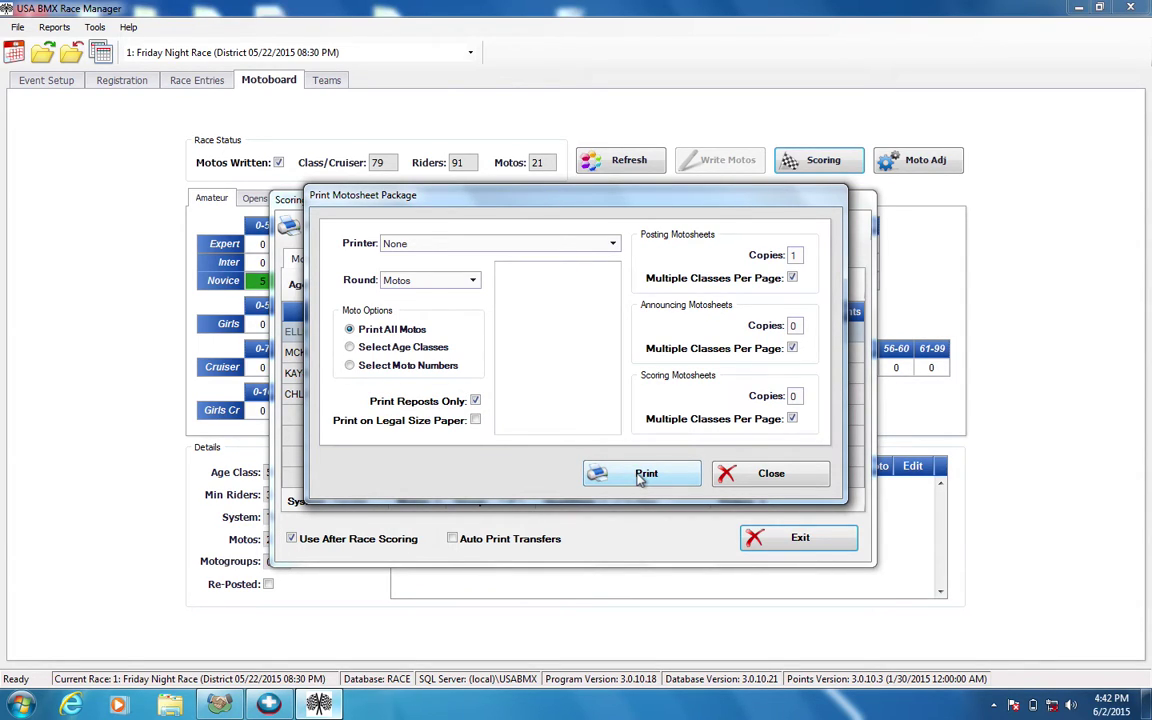
click(792, 280)
click(613, 244)
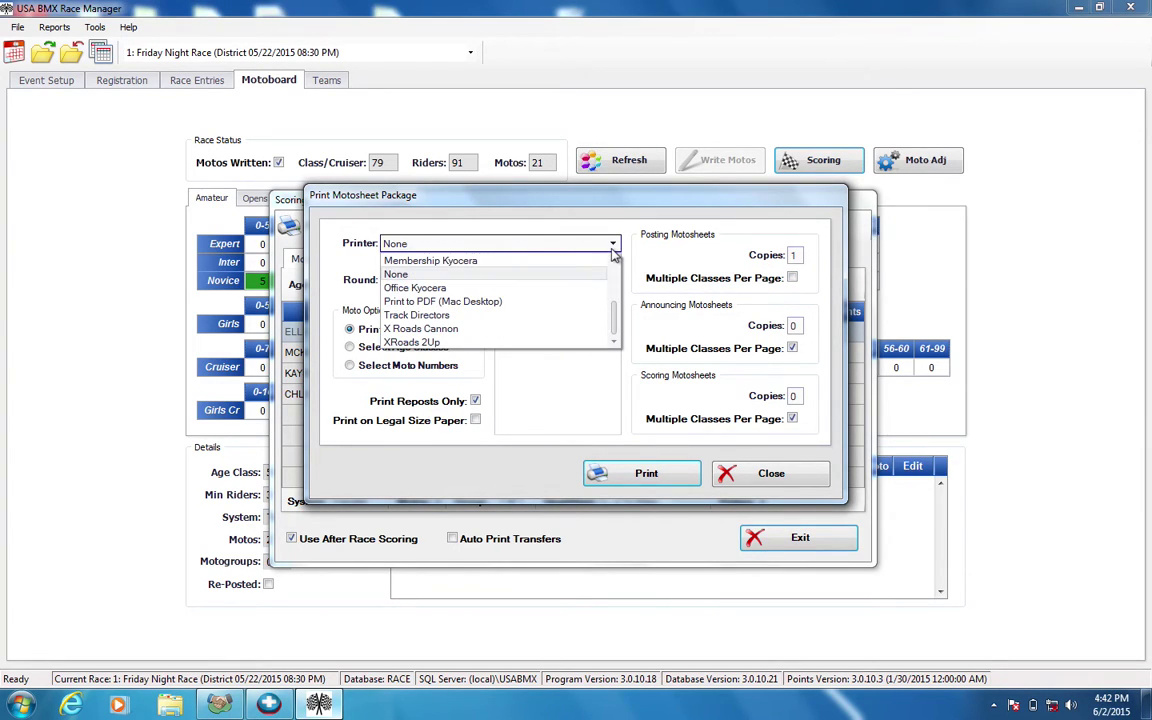
click(527, 301)
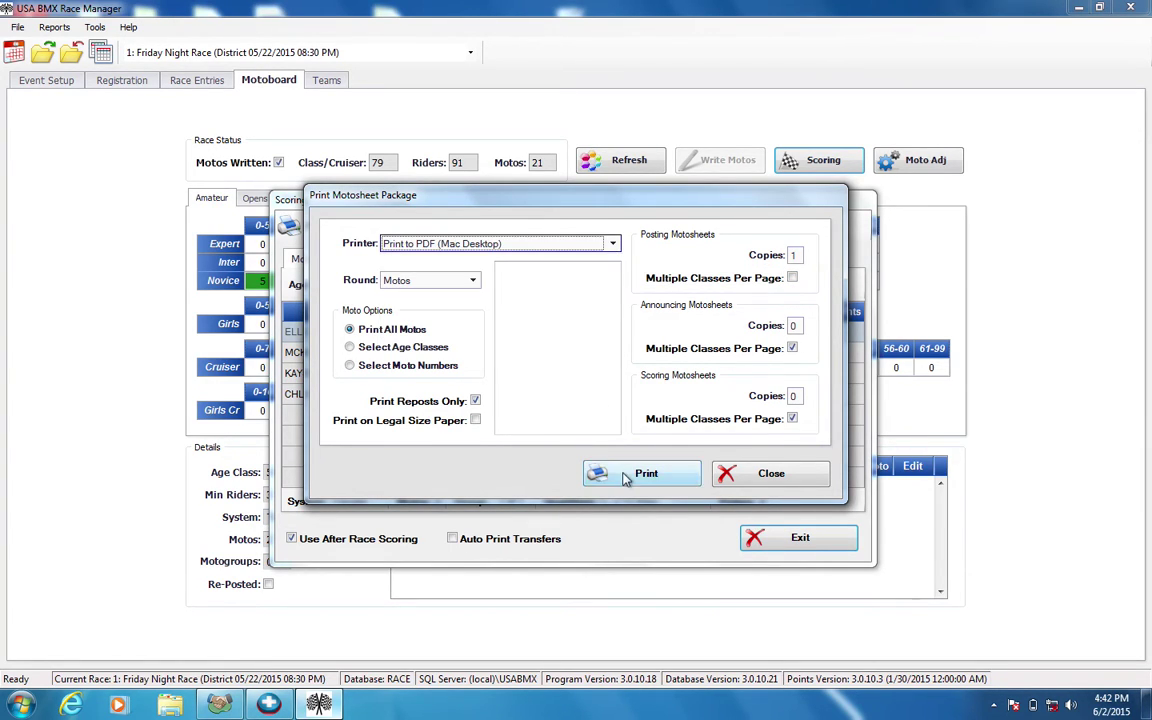
click(775, 475)
Preview Moto Sheets for reposted classes only, one class per page.
click(797, 539)
click(54, 27)
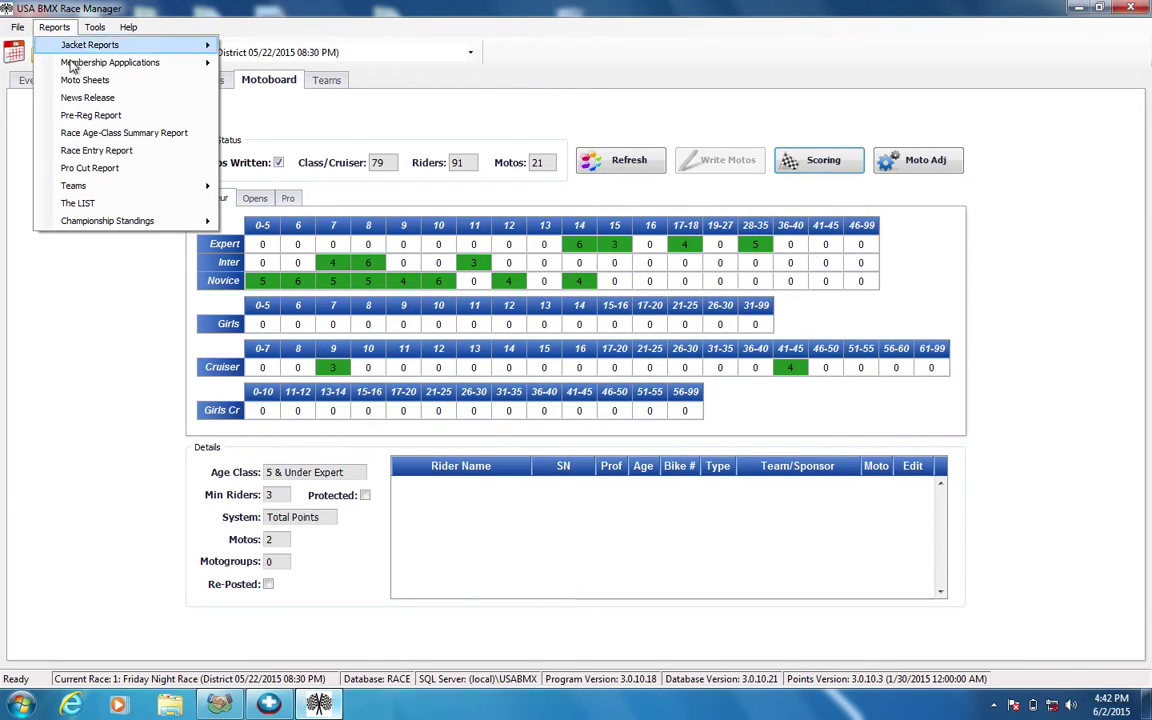
click(78, 82)
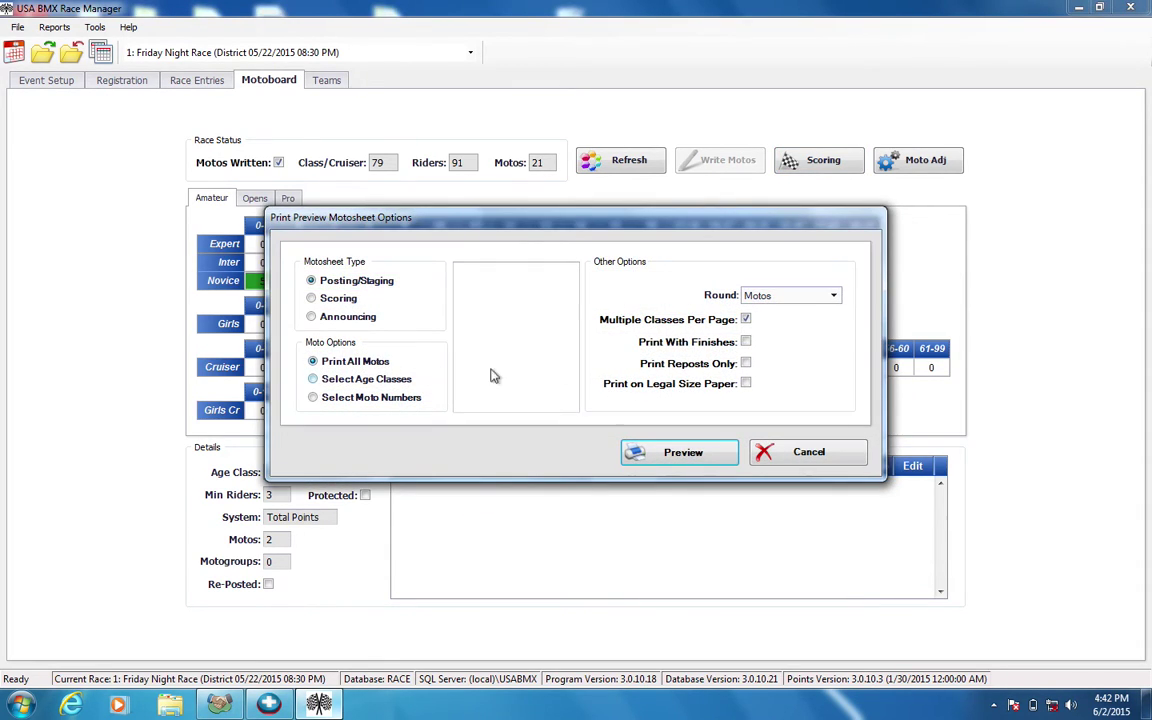
click(748, 320)
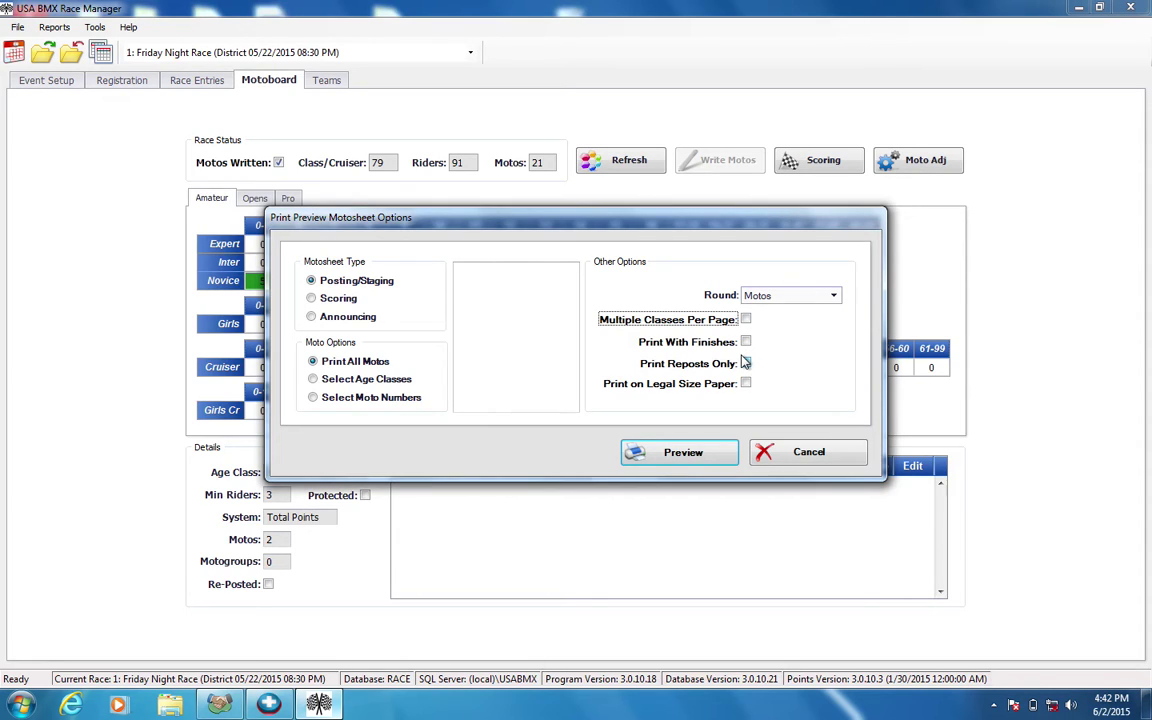
click(745, 363)
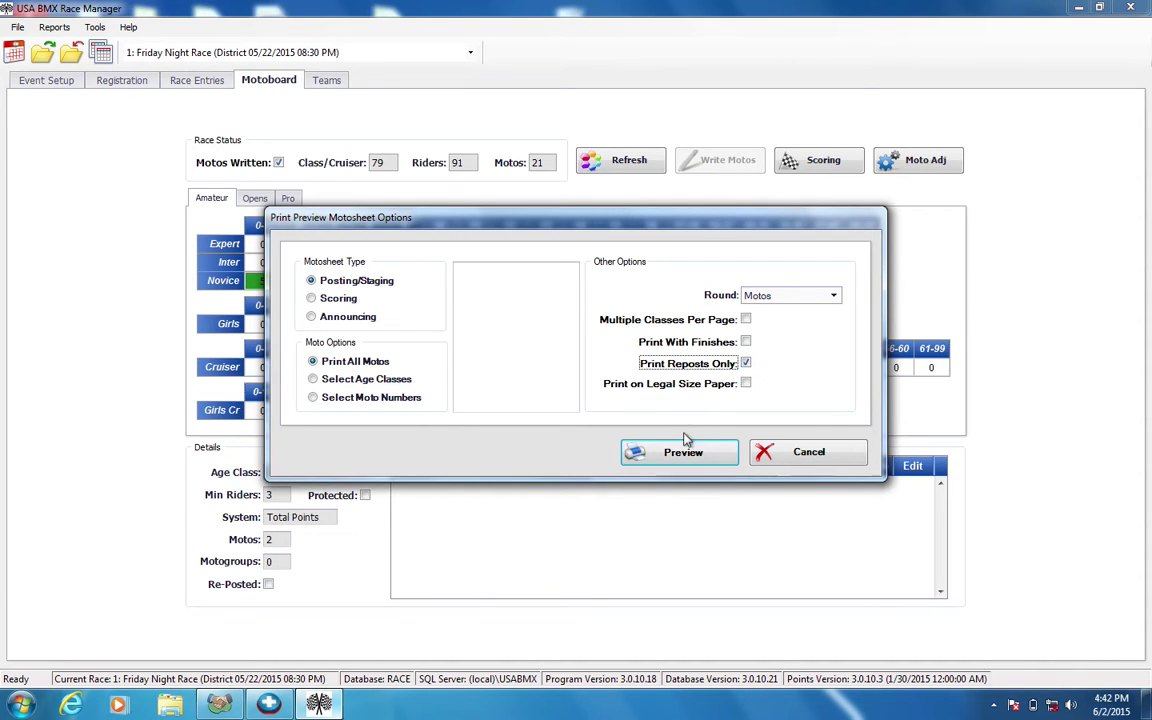
click(670, 454)
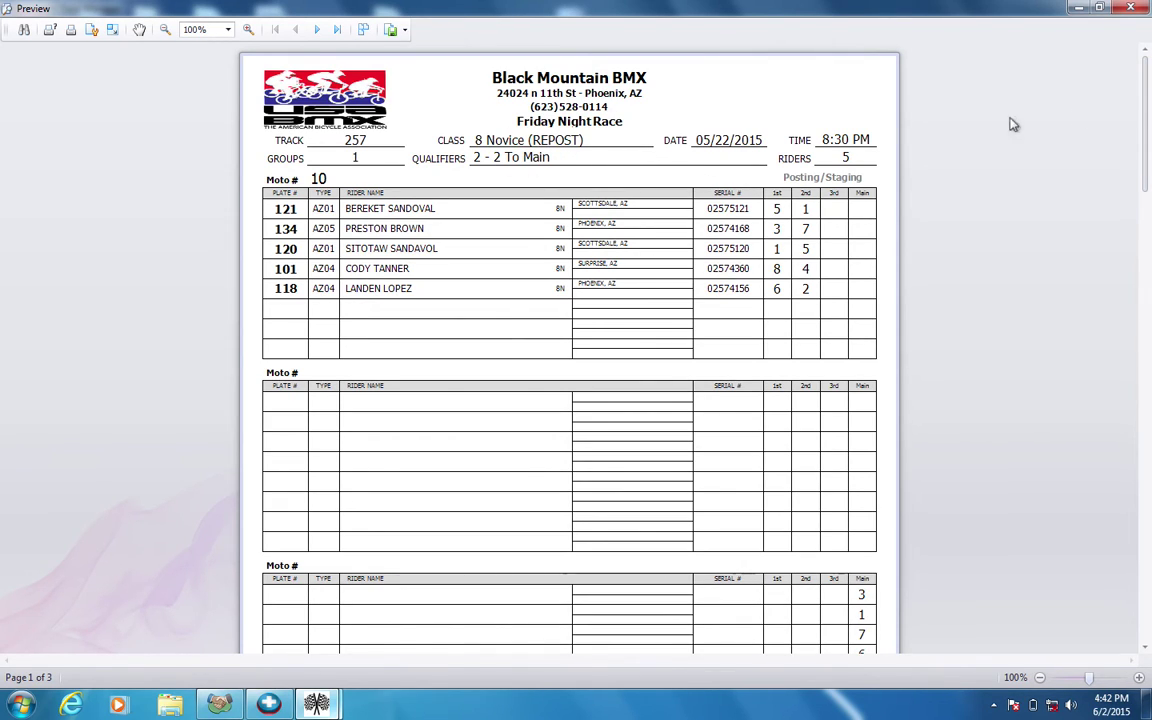
Scroll through the 8 Novice moto 10 repost motosheet, then close the preview.
drag(1148, 97, 1148, 90)
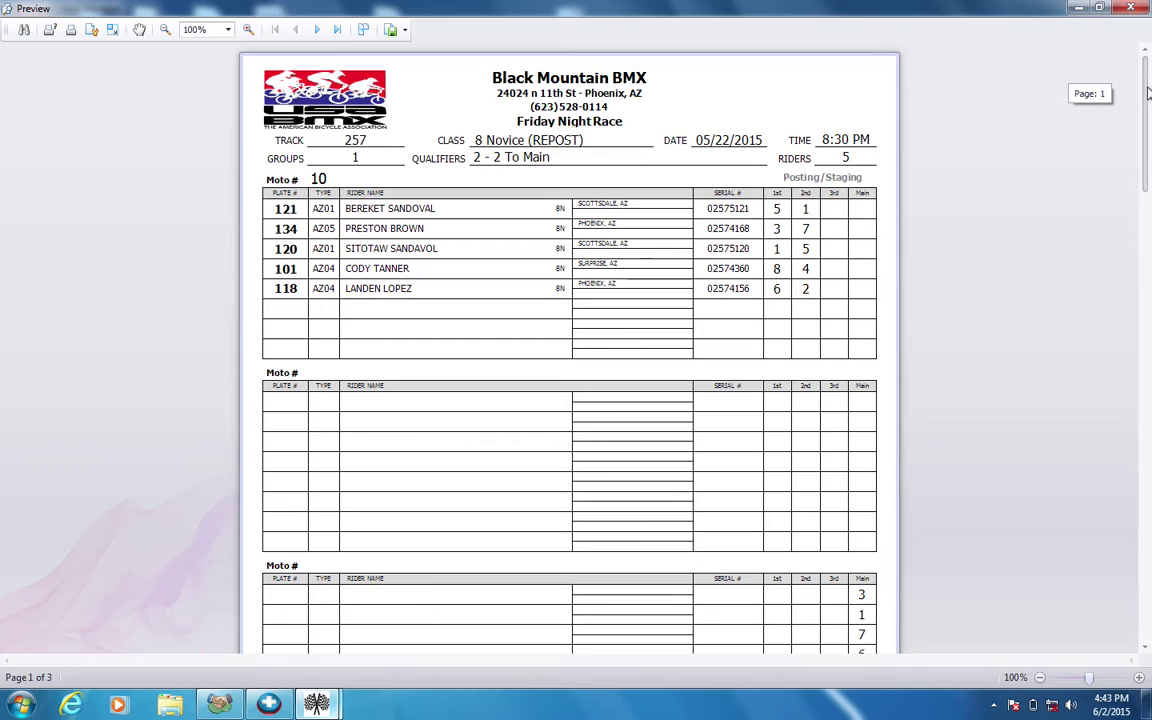
click(1148, 93)
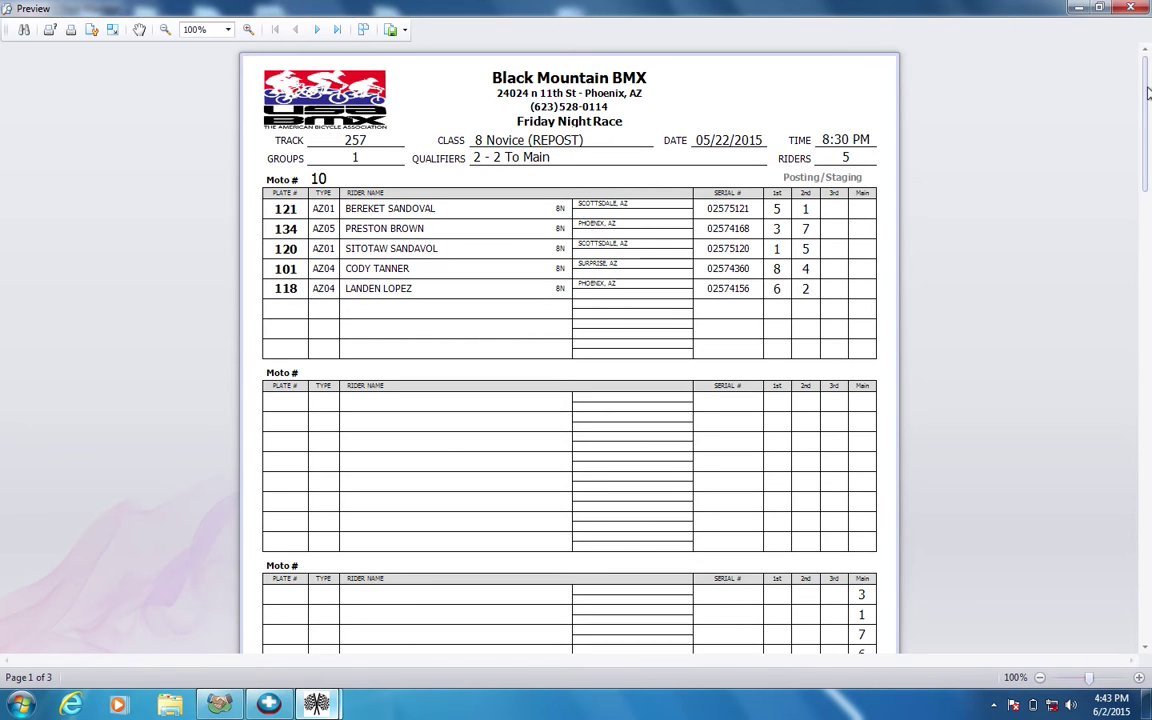
mouse_move(1148, 93)
mouse_down()
mouse_move(1149, 496)
mouse_move(1148, 70)
mouse_up()
scroll(530, 243, down, 1)
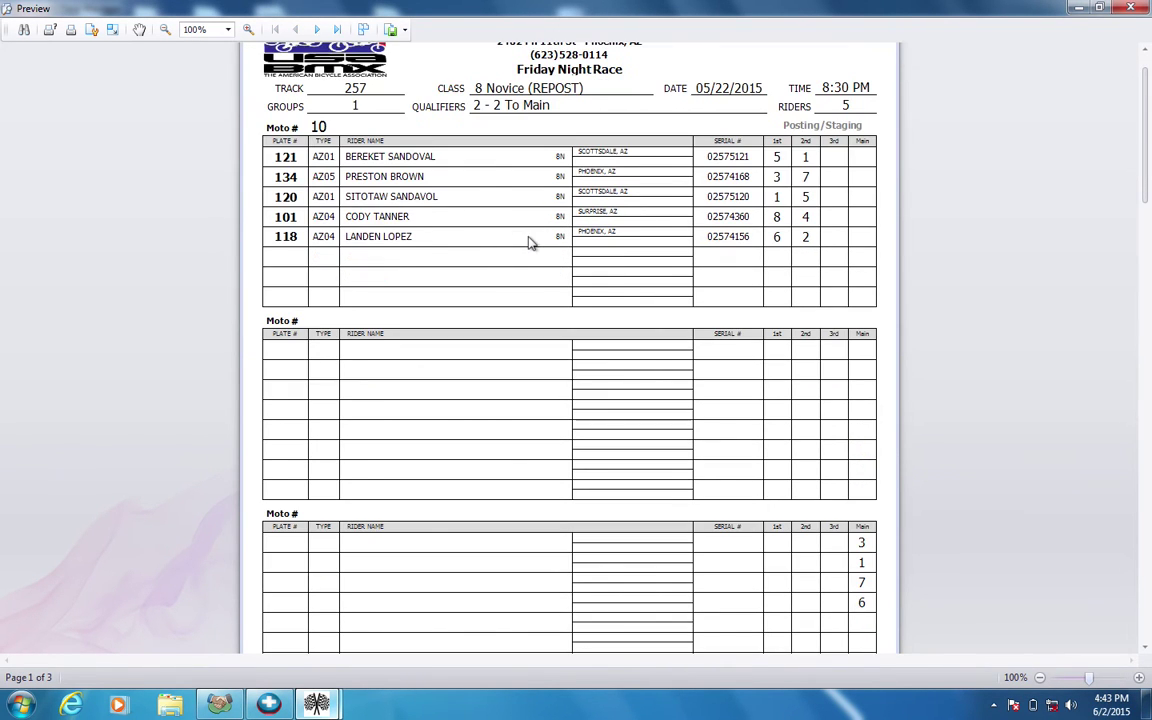
scroll(523, 108, up, 1)
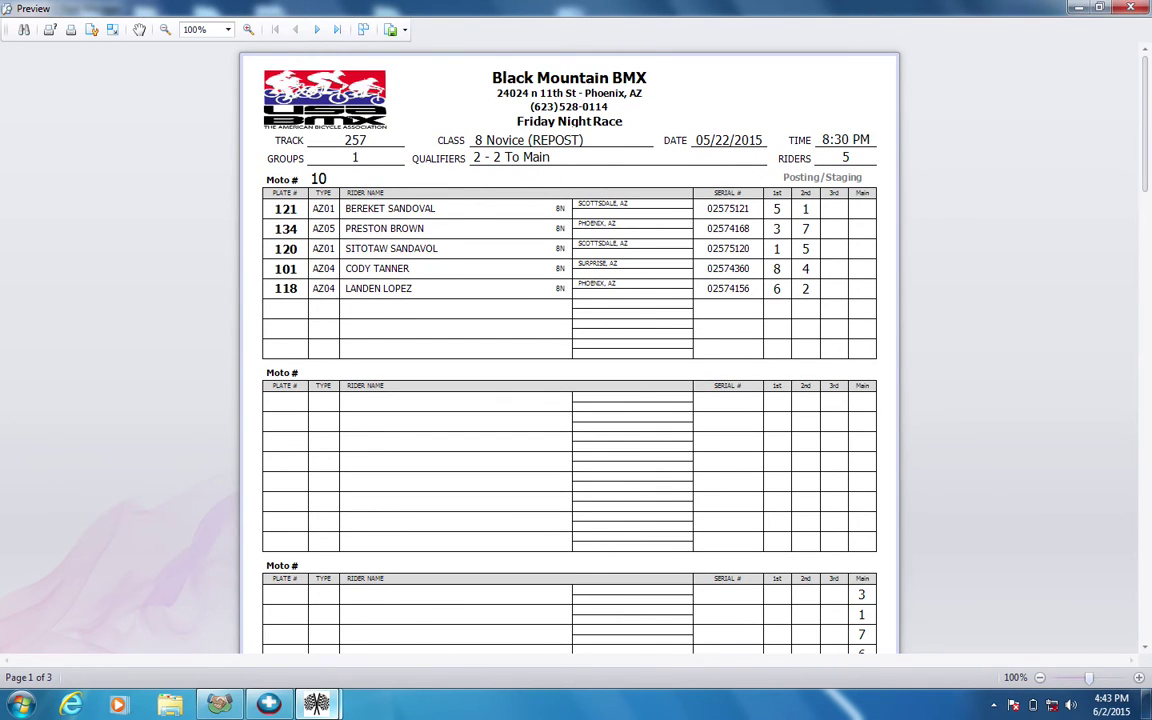
drag(1148, 198, 1147, 62)
click(1128, 8)
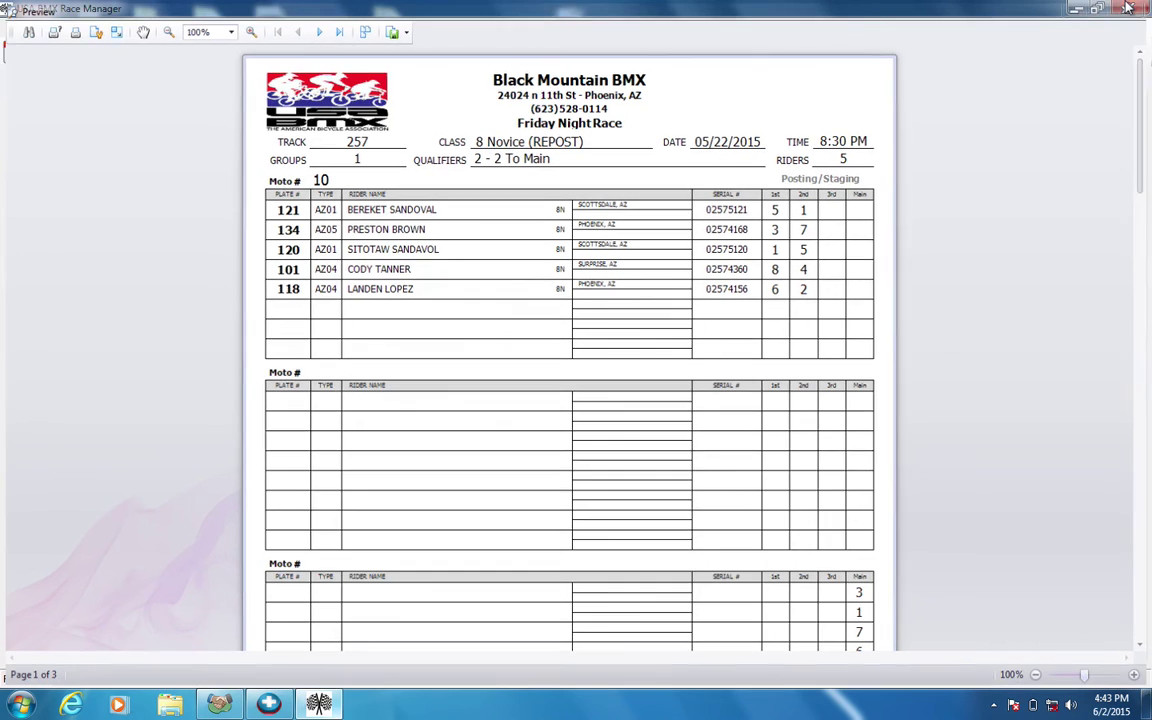
click(755, 244)
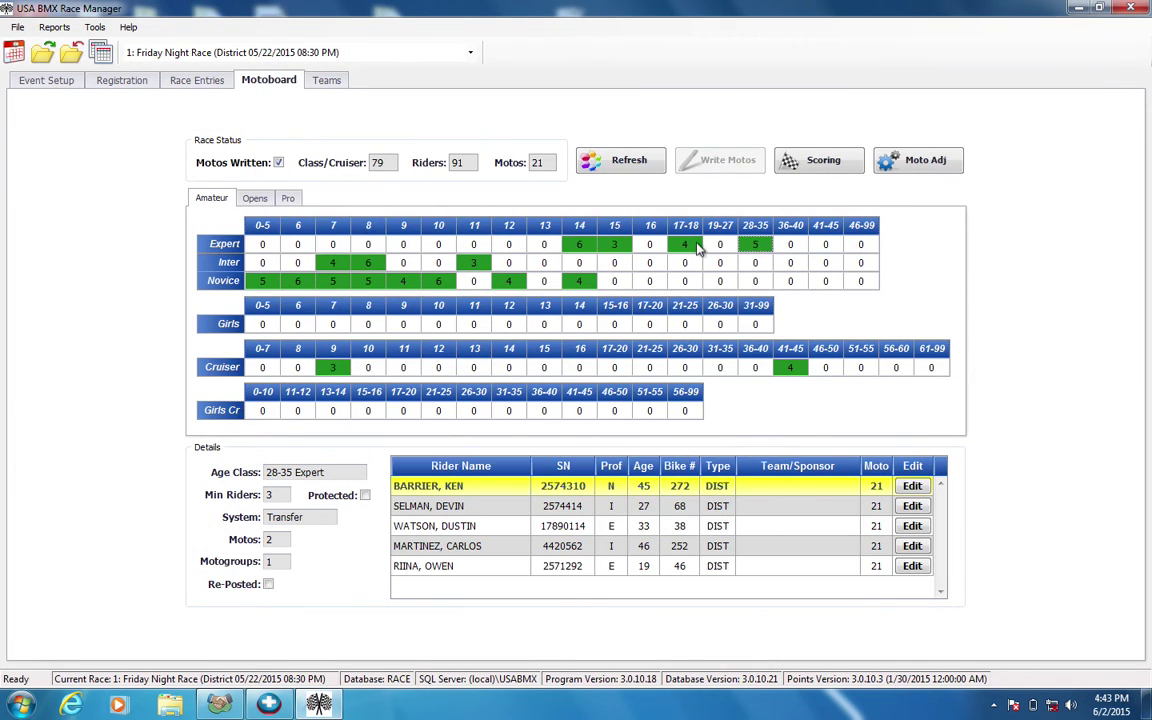
click(685, 244)
click(762, 246)
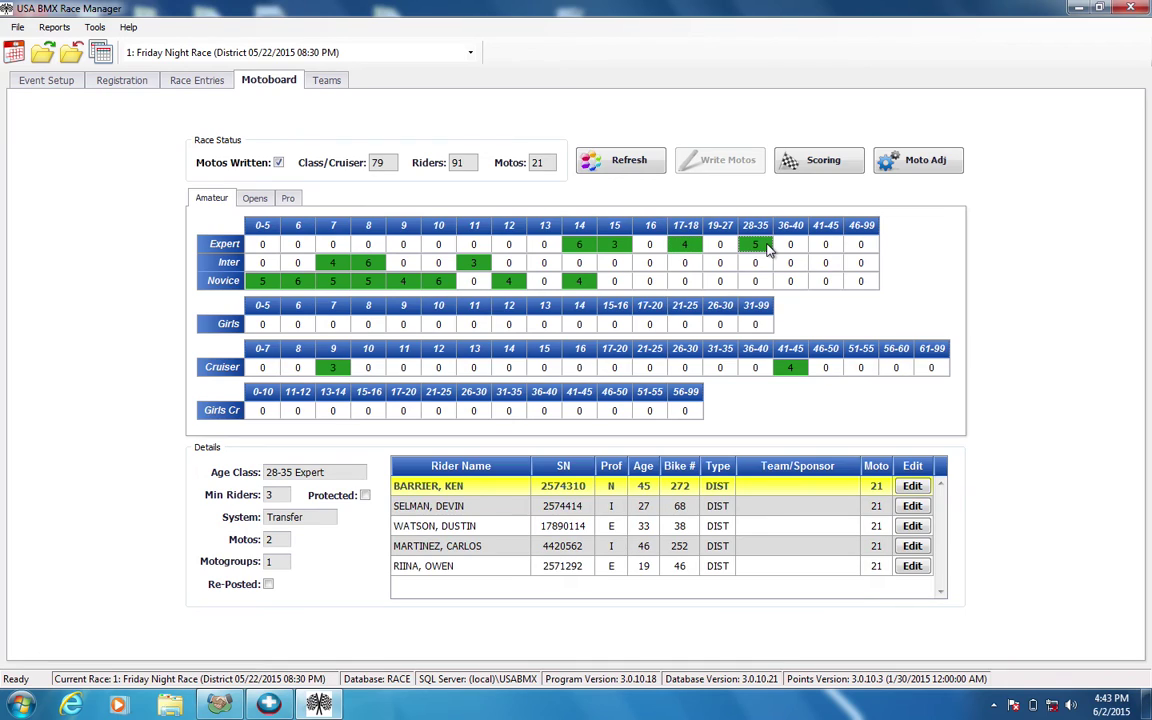
click(918, 162)
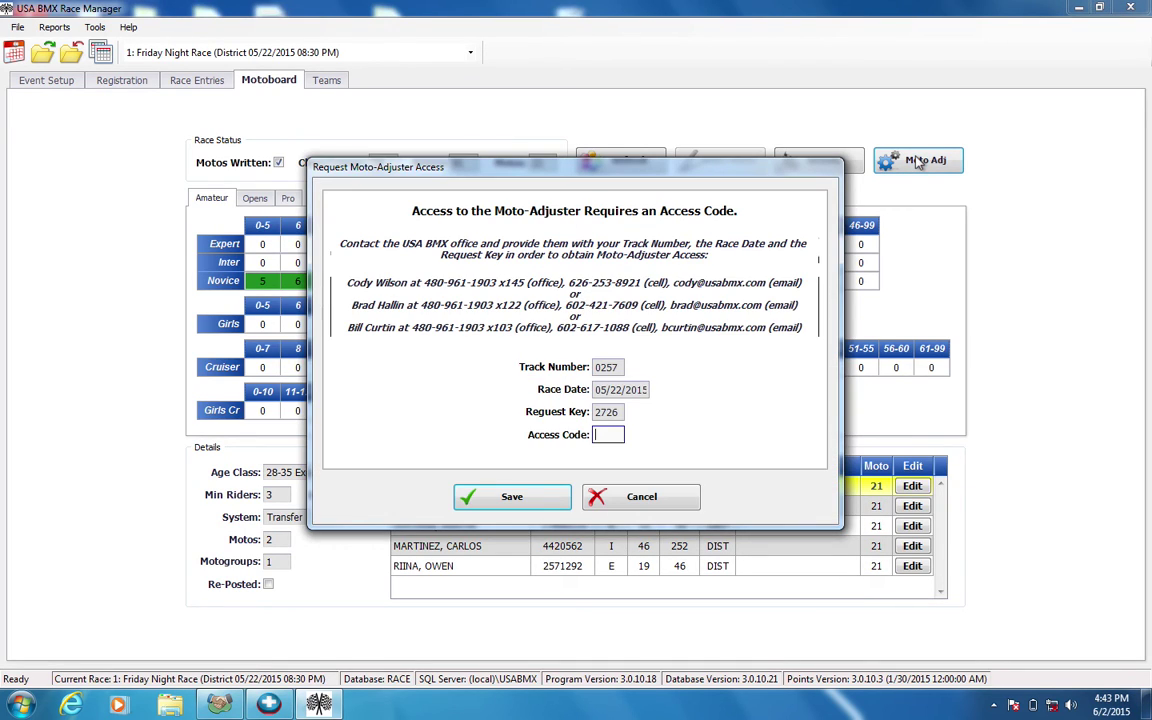
click(658, 505)
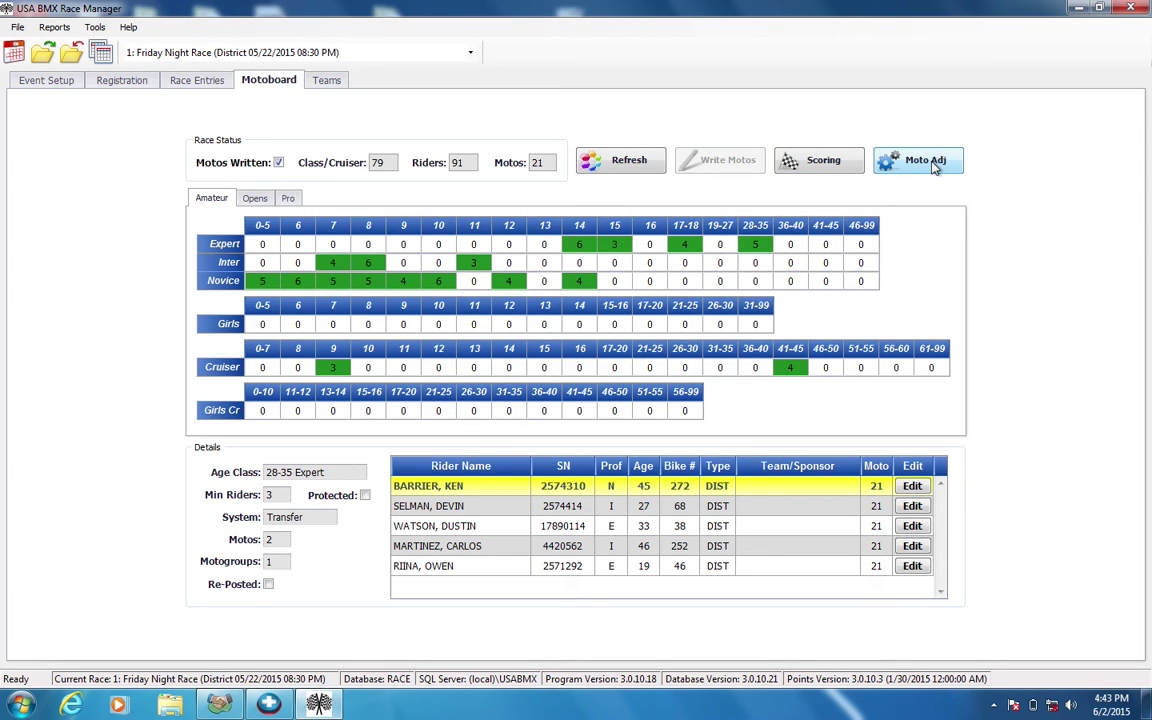
click(934, 168)
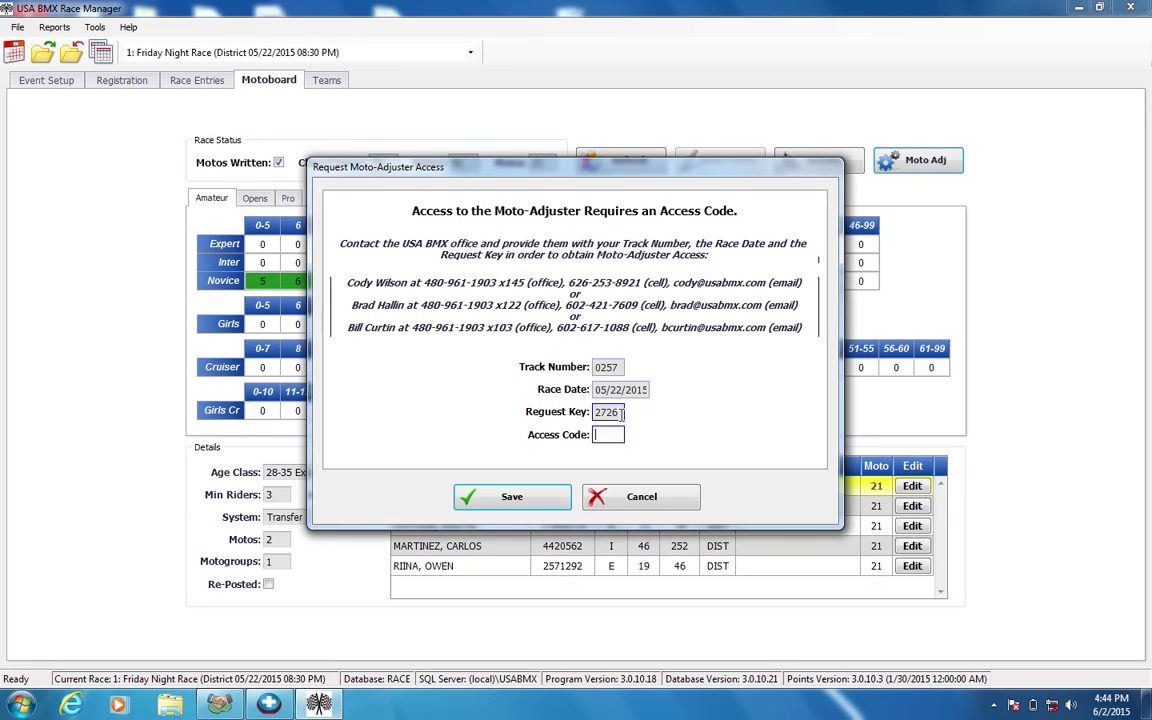
double_click(598, 413)
click(605, 413)
click(625, 500)
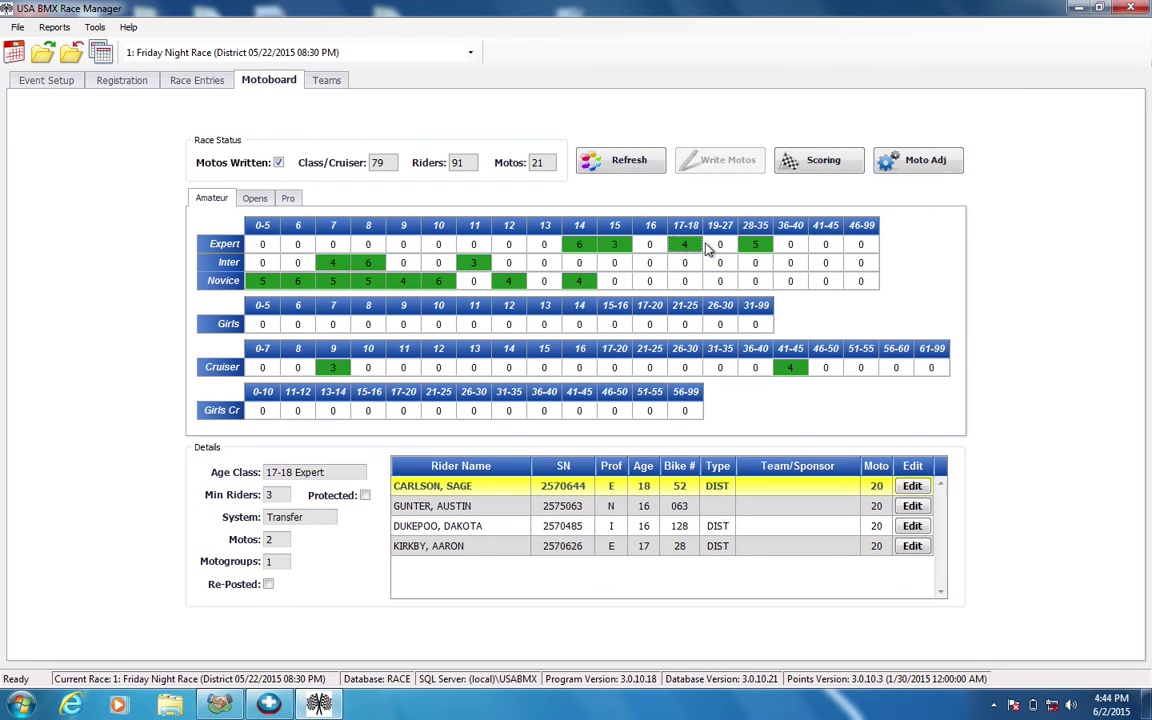